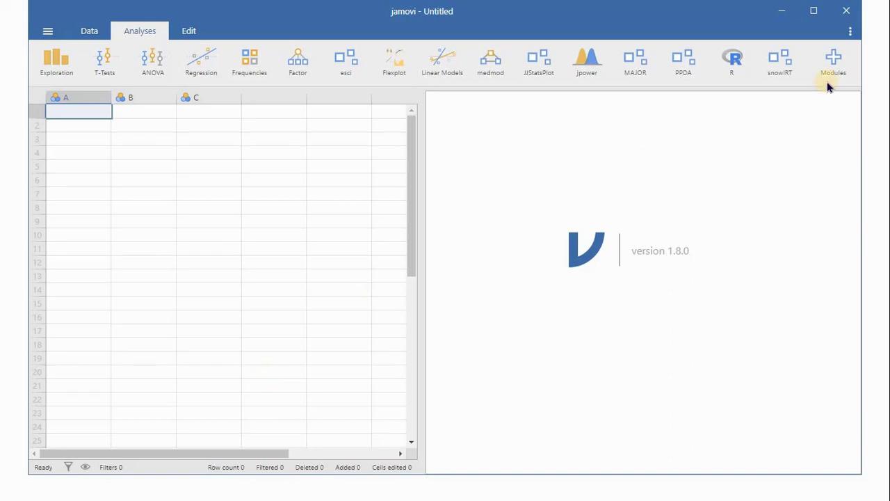
# - Open the jamovi library and browse the modules available for installation
pyautogui.click(832, 69)
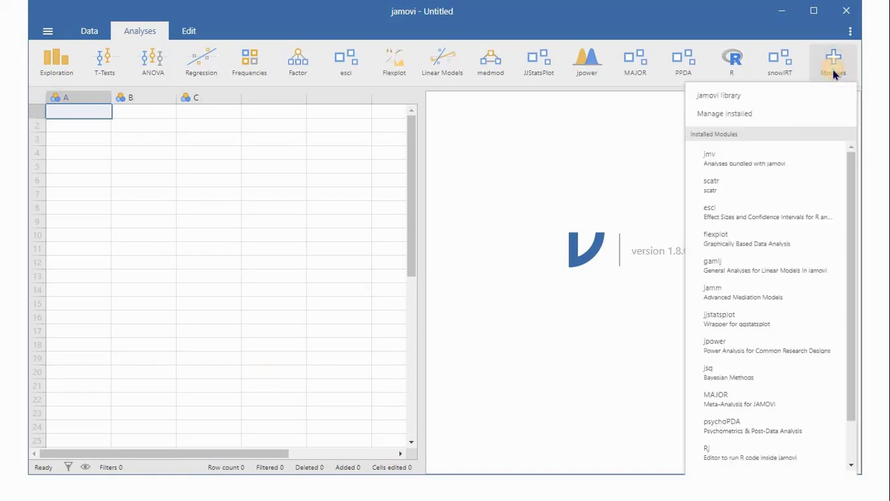
pyautogui.click(772, 96)
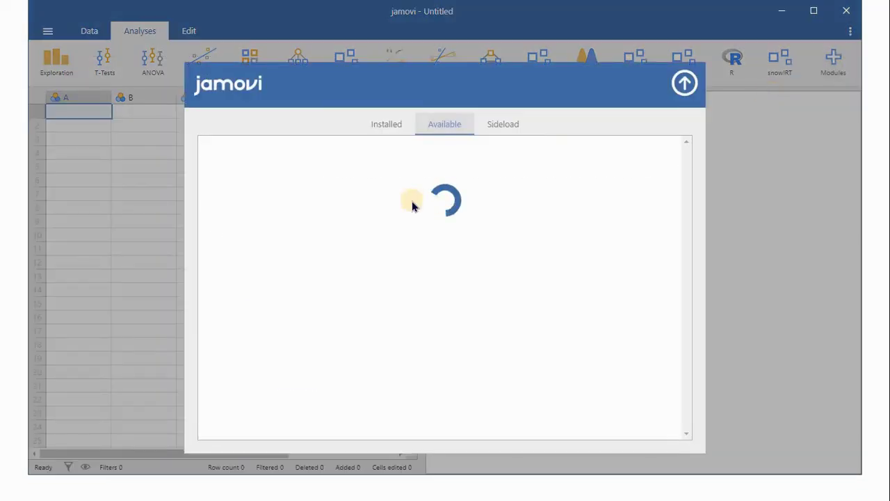
pyautogui.scroll(-7, 425, 252)
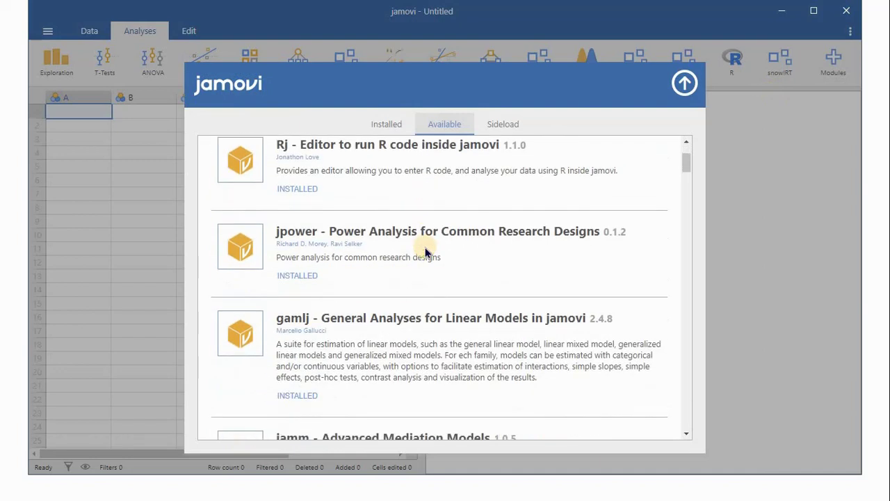
pyautogui.scroll(-10, 425, 252)
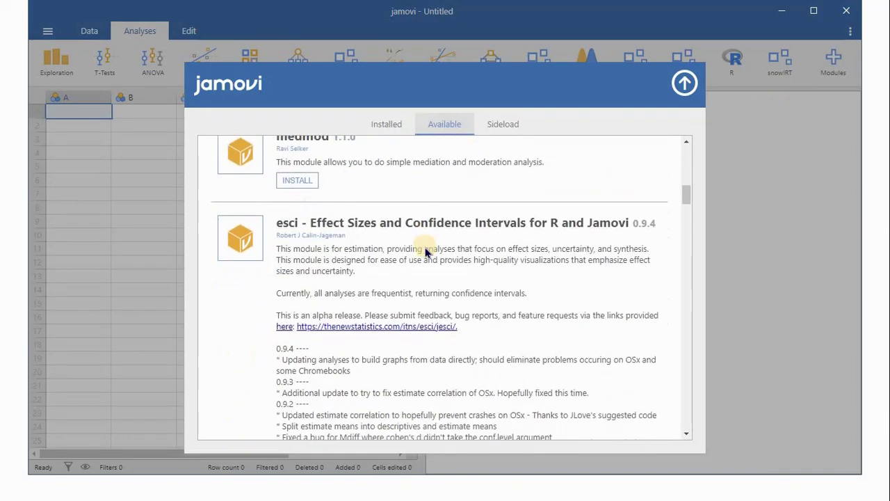
pyautogui.scroll(-10, 425, 252)
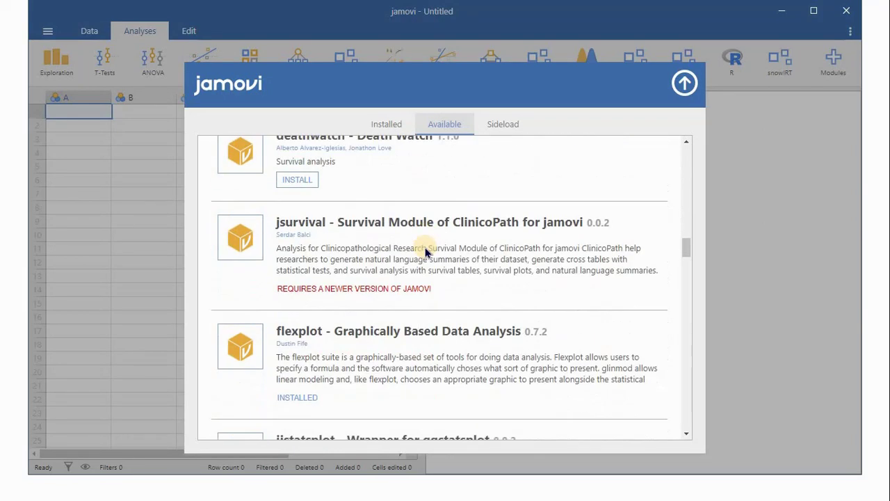
# - Review the list of installed modules, including the learning statistics with jamovi data module, and close the library
pyautogui.click(393, 120)
pyautogui.scroll(-1, 408, 216)
pyautogui.scroll(1, 408, 216)
pyautogui.scroll(-10, 408, 216)
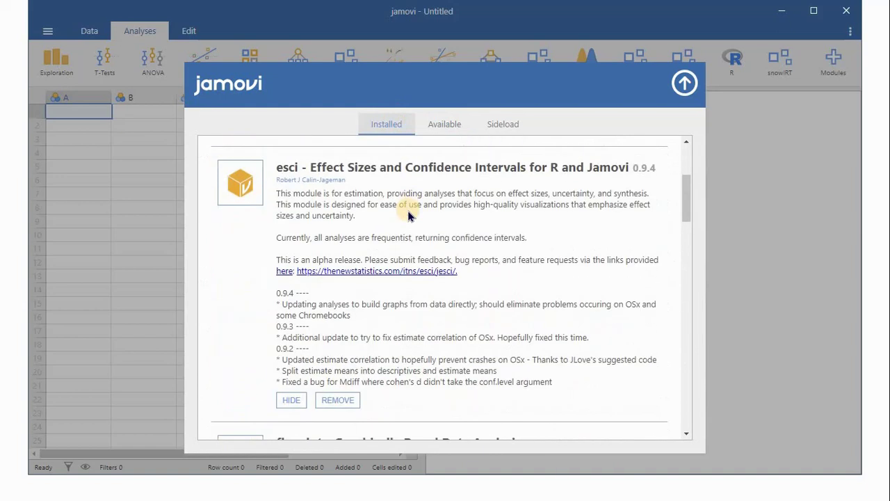
pyautogui.scroll(-10, 408, 212)
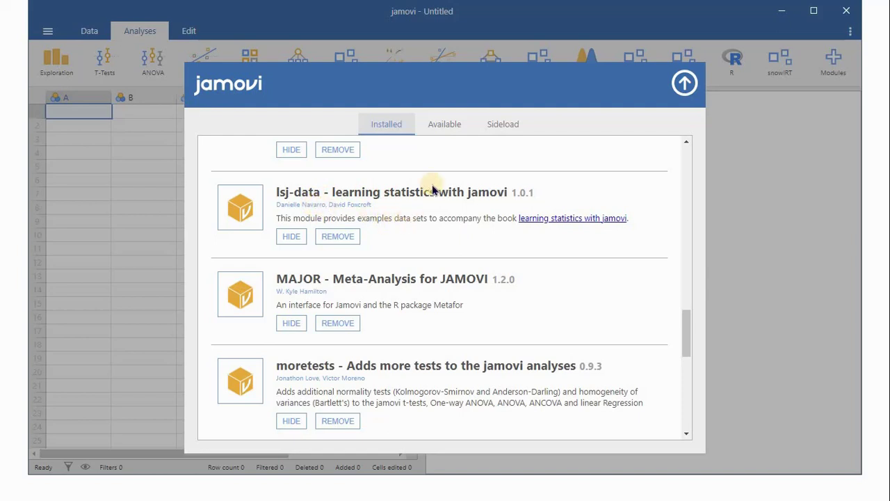
pyautogui.click(685, 84)
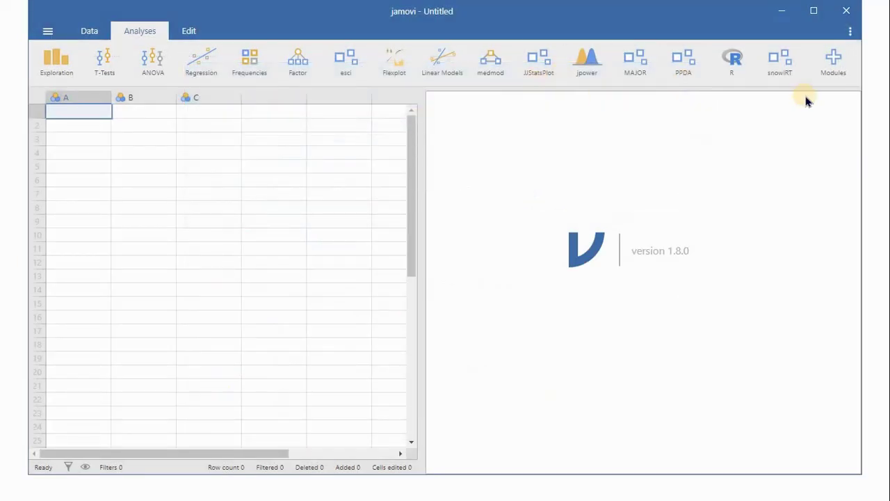
# - Open the Personality Questionnaire data sample 3 from the learning statistics with jamovi folder of the Data Library and maximize its window
pyautogui.click(49, 33)
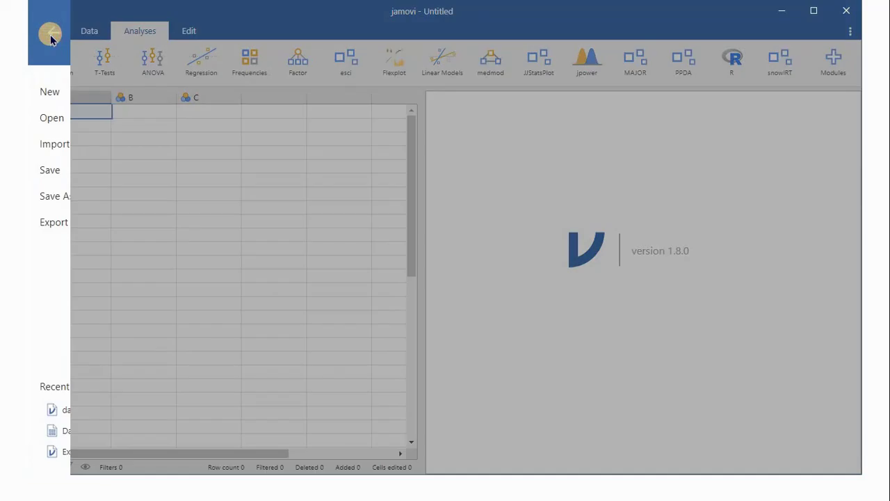
pyautogui.click(112, 131)
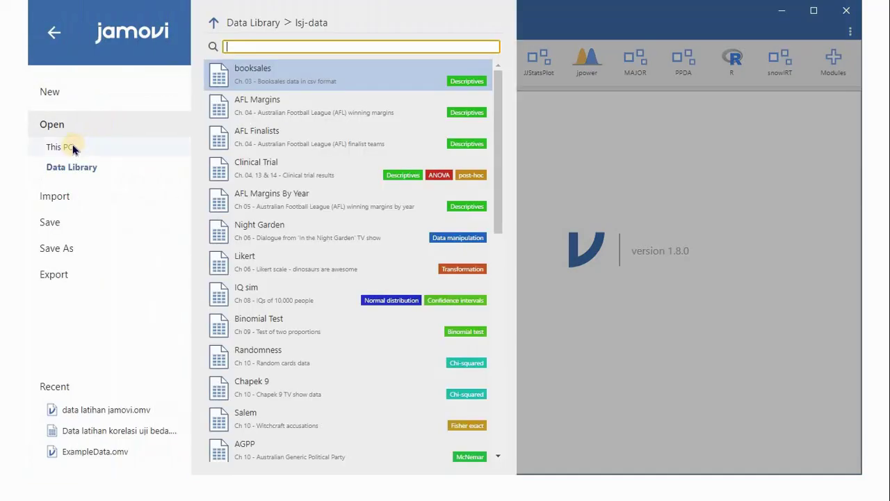
pyautogui.click(68, 148)
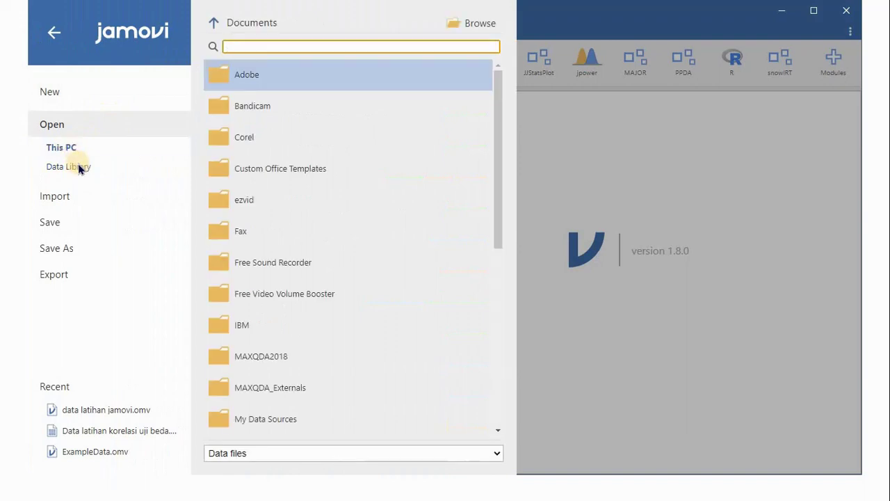
pyautogui.click(80, 168)
pyautogui.click(215, 24)
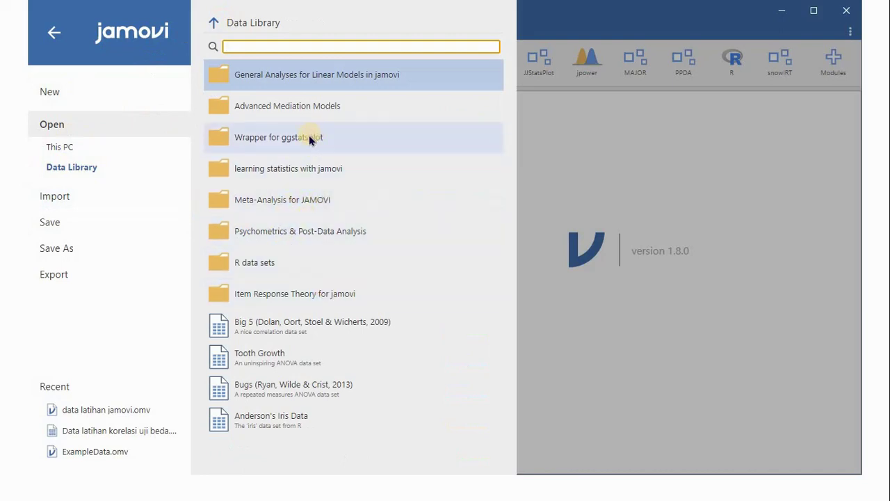
pyautogui.click(295, 171)
pyautogui.scroll(-3, 342, 259)
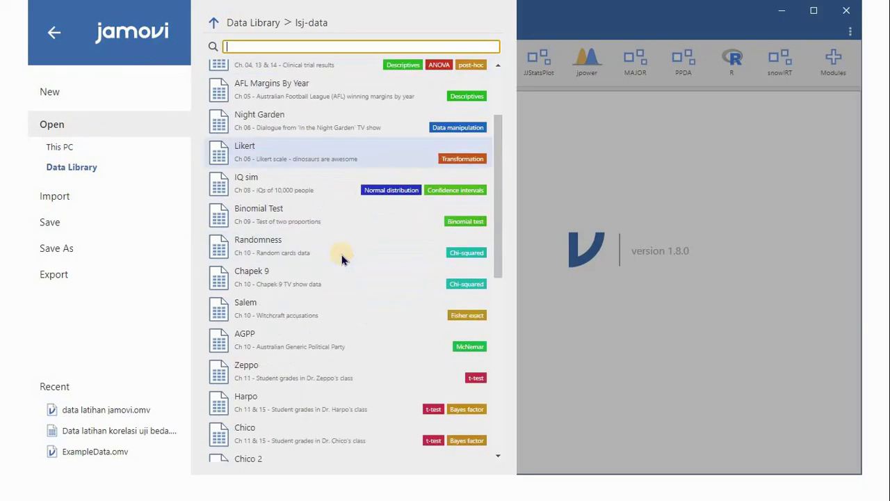
pyautogui.scroll(-14, 341, 258)
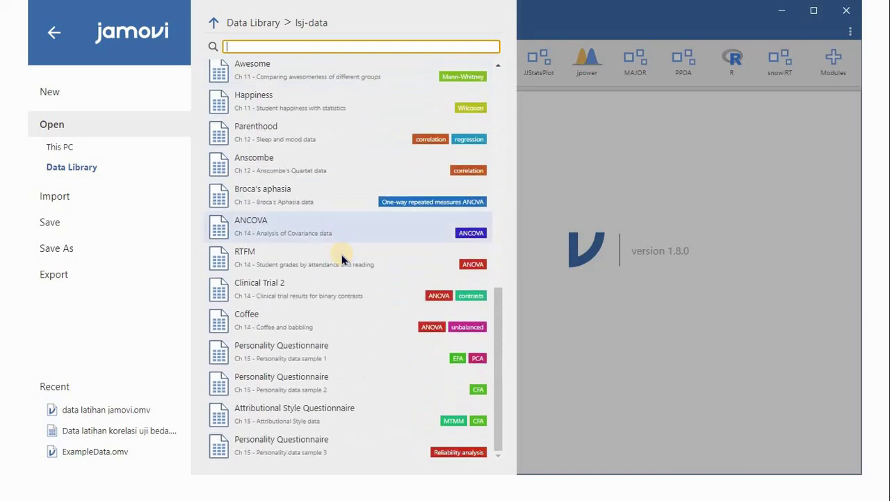
pyautogui.click(315, 448)
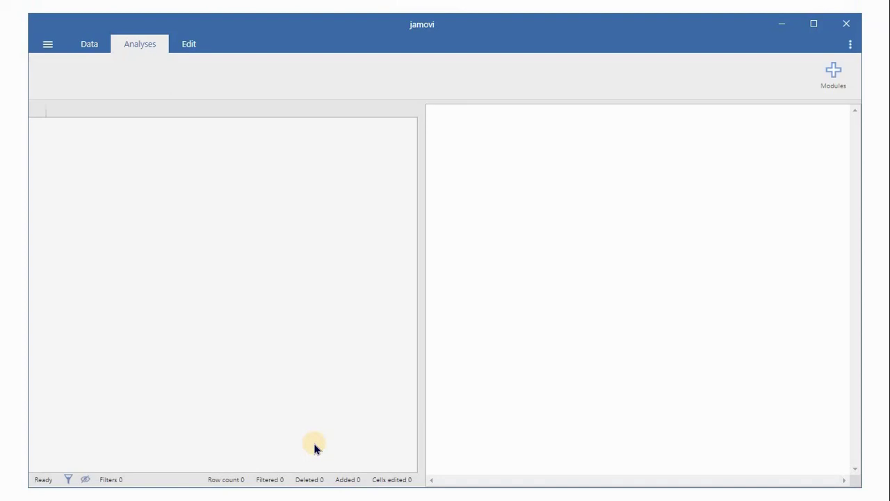
pyautogui.click(811, 25)
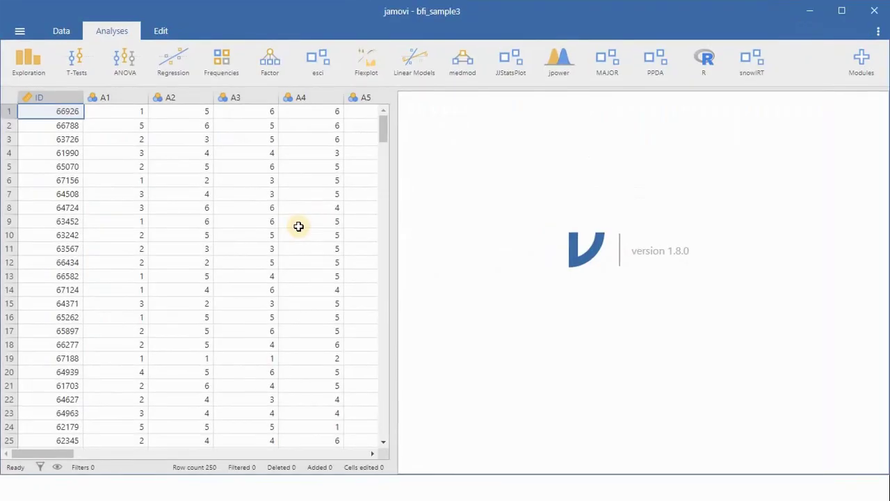
# - Look over the full width of the data set and highlight the item columns starting at A1
pyautogui.hscroll(10, 298, 226)
pyautogui.hscroll(10, 258, 219)
pyautogui.hscroll(-20, 258, 220)
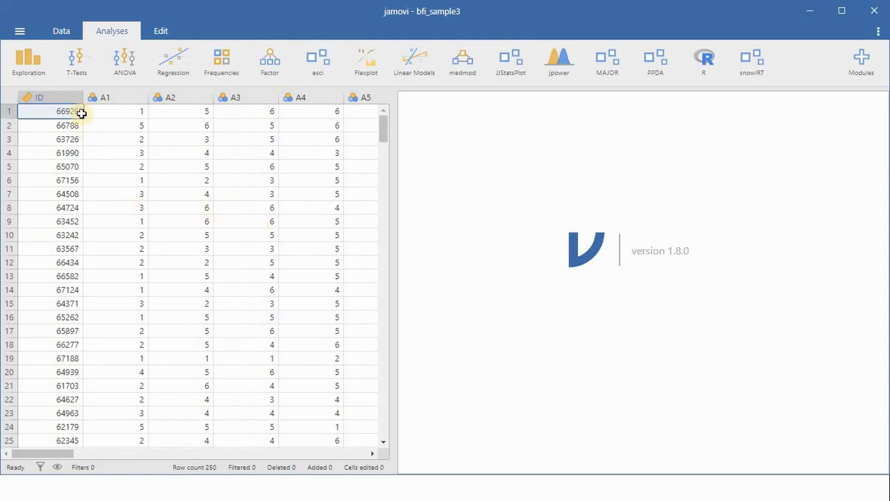
pyautogui.click(121, 99)
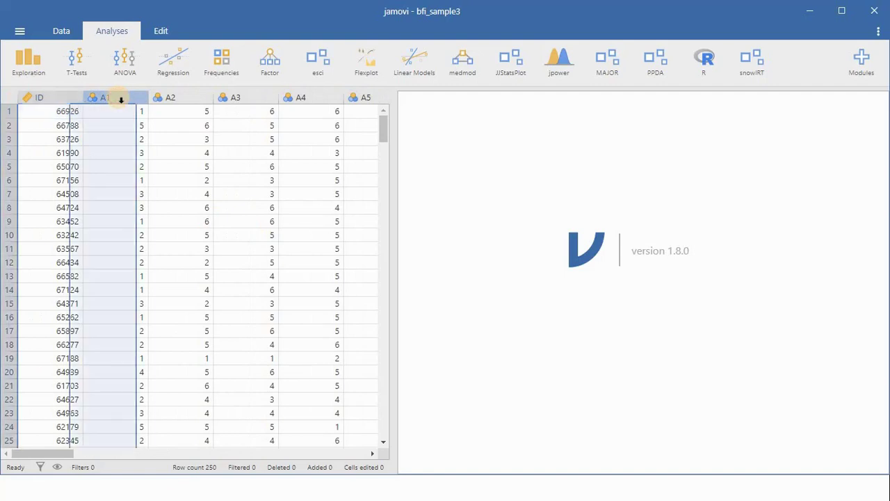
pyautogui.hotkey('shift', 'Right')
pyautogui.hotkey('shift', 'Right')
pyautogui.hotkey('shift', 'Right')
pyautogui.hotkey('shift', 'Right')
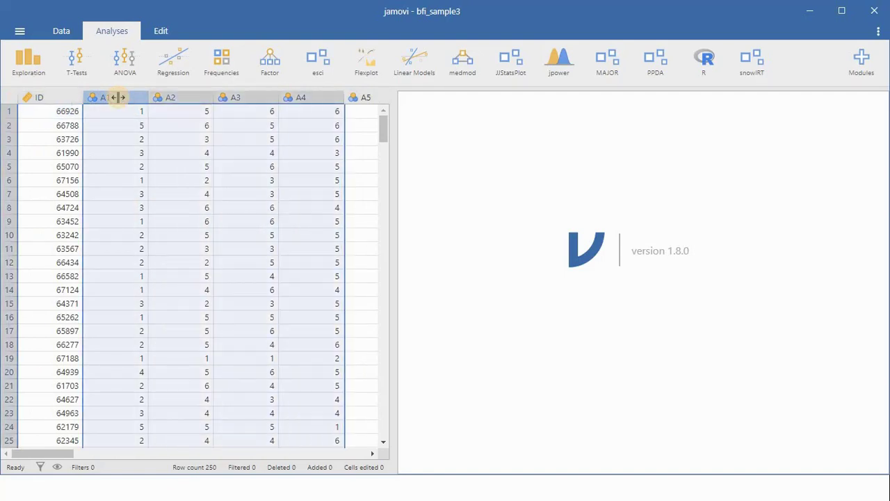
pyautogui.hotkey('shift', 'Left')
pyautogui.hotkey('shift', 'Left')
pyautogui.hotkey('shift', 'Left')
pyautogui.hotkey('shift', 'Left')
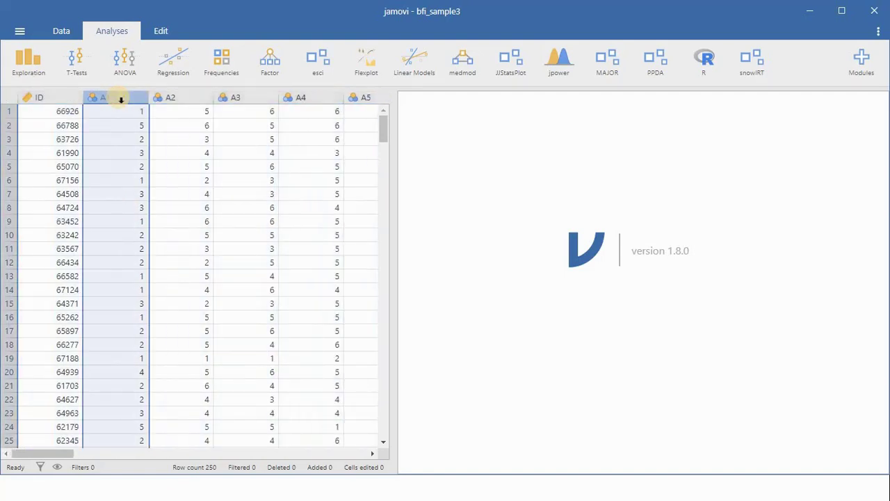
# - Examine the neighbouring item columns A1, A2 and A3 by highlighting them one after another
pyautogui.click(177, 101)
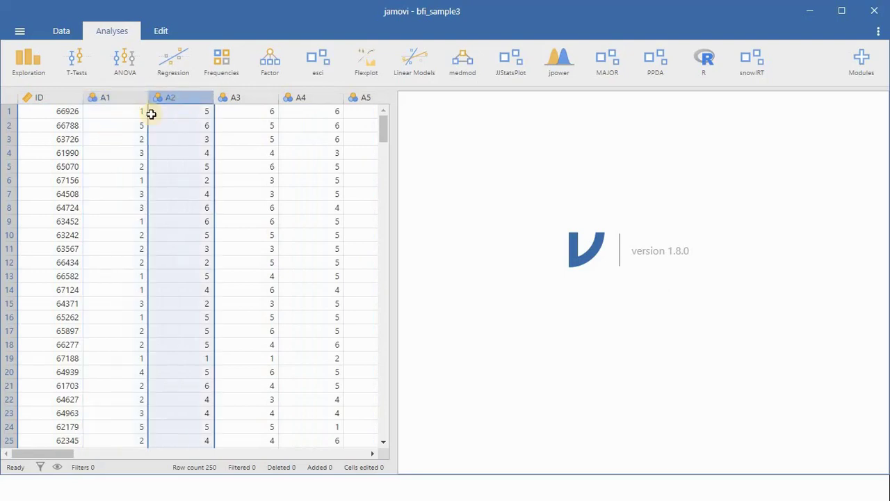
pyautogui.click(115, 101)
pyautogui.click(202, 98)
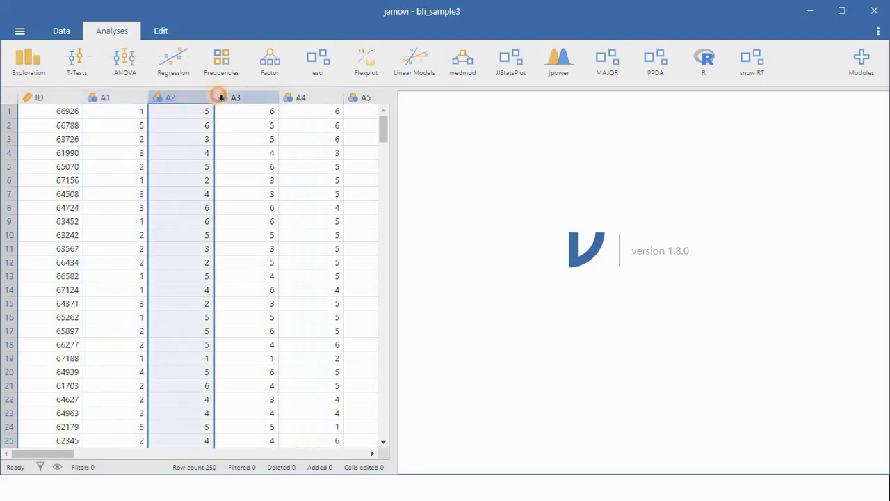
pyautogui.click(221, 98)
pyautogui.press('Right')
pyautogui.press('Right')
pyautogui.press('Left')
pyautogui.press('Left')
pyautogui.press('Left')
pyautogui.press('Left')
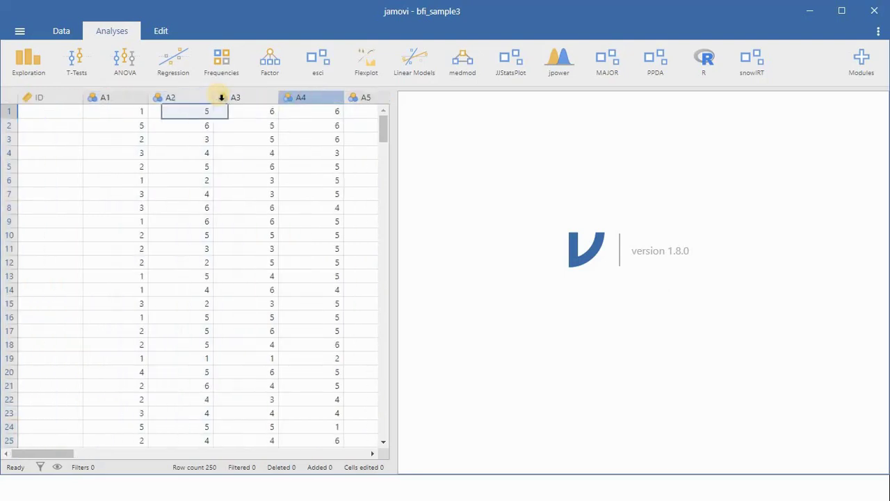
# - Inspect the answers in columns A1 and A2 for the first two rows of the data set
pyautogui.doubleClick(136, 112)
pyautogui.press('BackSpace')
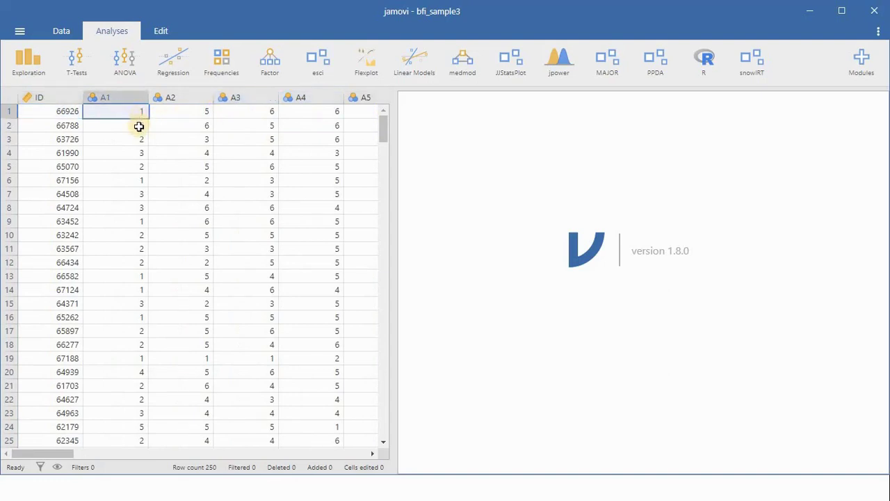
pyautogui.write('1')
pyautogui.click(153, 112)
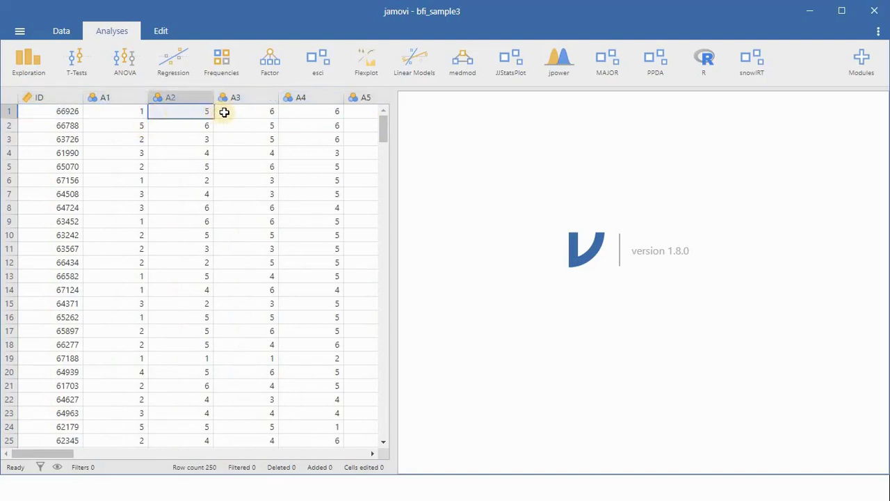
pyautogui.click(123, 111)
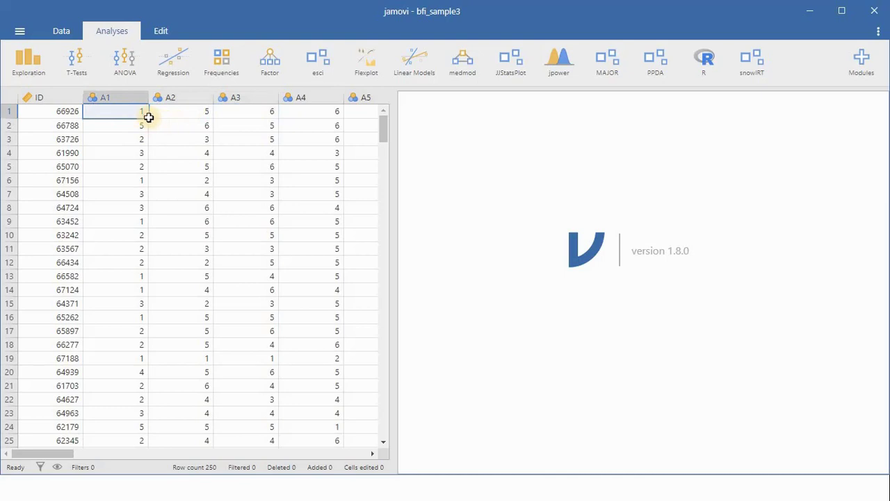
pyautogui.click(208, 128)
pyautogui.click(140, 112)
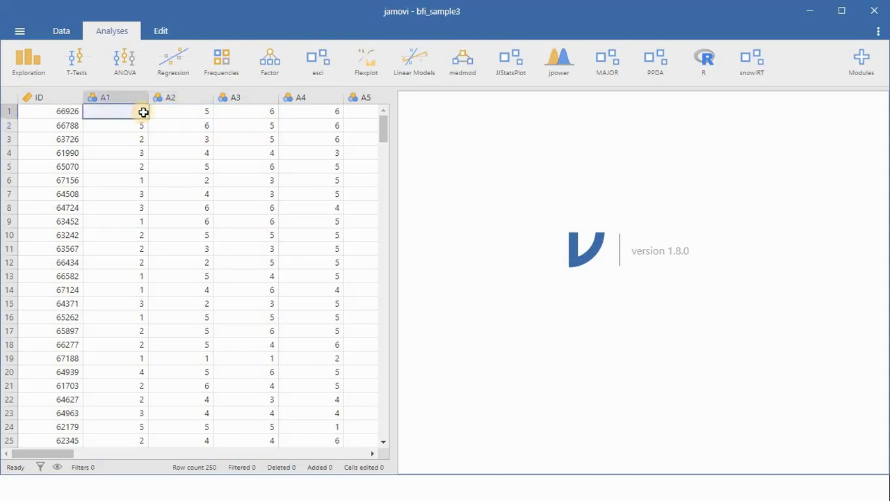
pyautogui.click(201, 126)
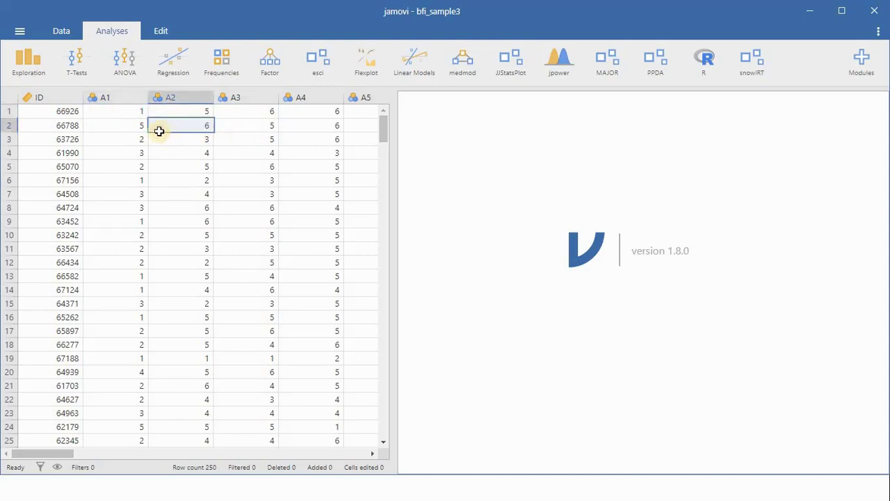
# - Go through the first row's answers from A1 to C2 and highlight column A5 as the end of the A items
pyautogui.click(132, 113)
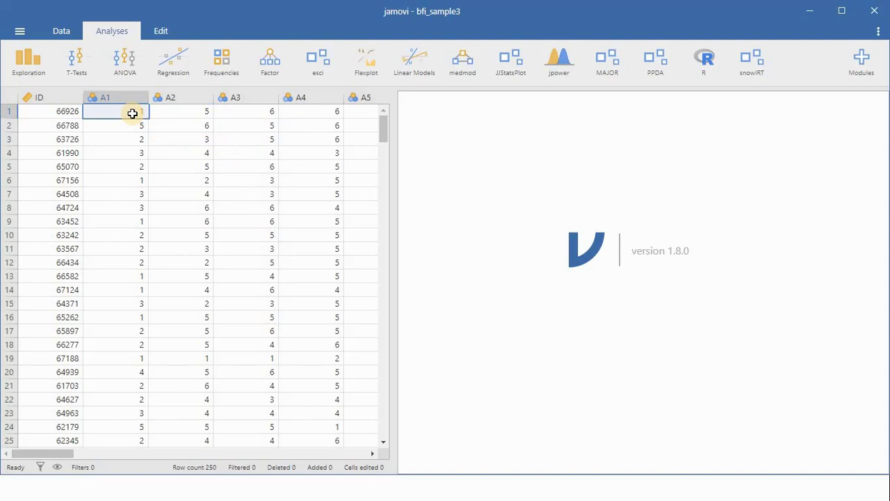
pyautogui.press('Right')
pyautogui.press('Right')
pyautogui.press('Right')
pyautogui.press('Right')
pyautogui.press('Right')
pyautogui.press('Right')
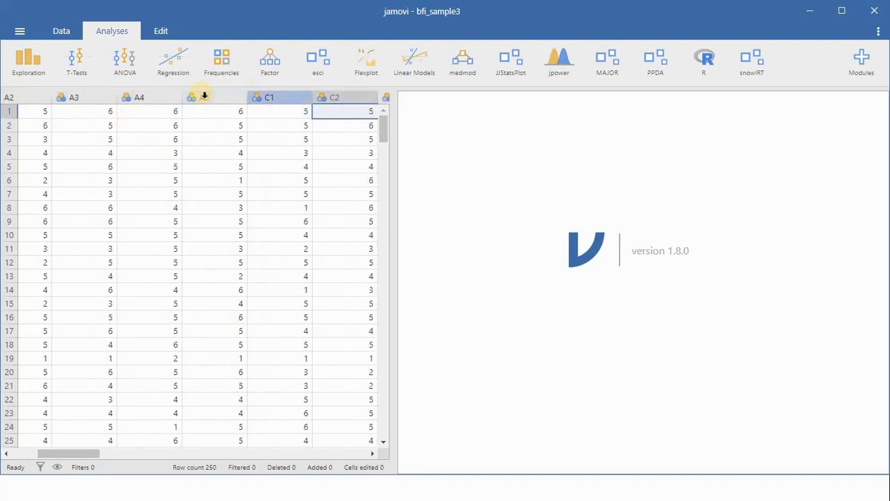
pyautogui.click(211, 98)
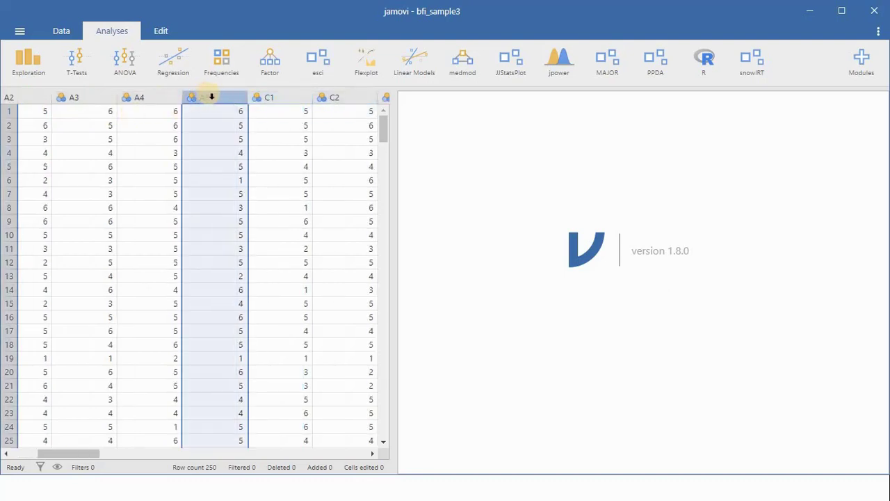
# - Review the item columns from C1 through the E and N items and return to the first columns
pyautogui.click(297, 98)
pyautogui.press('Right')
pyautogui.press('Right')
pyautogui.press('Right')
pyautogui.press('Right')
pyautogui.press('Right')
pyautogui.press('Right')
pyautogui.press('Right')
pyautogui.press('Right')
pyautogui.press('Right')
pyautogui.press('Right')
pyautogui.press('Right')
pyautogui.press('Right')
pyautogui.press('Left')
pyautogui.press('Left')
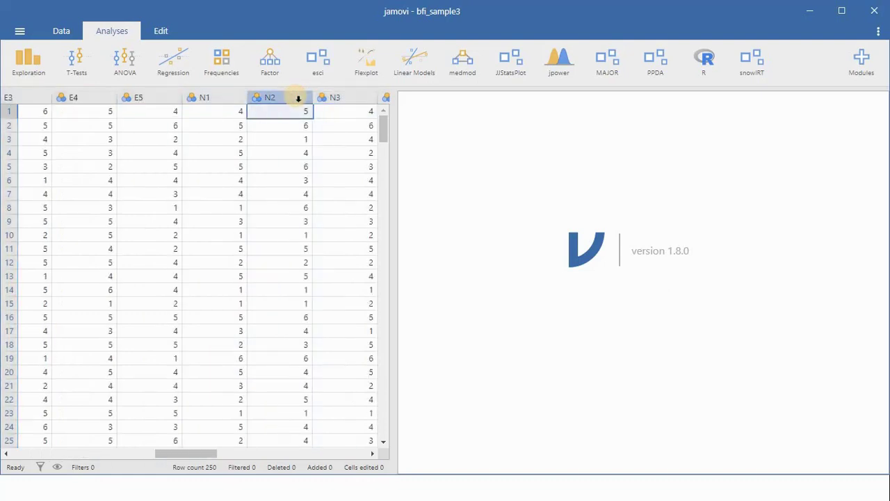
pyautogui.press('Left')
pyautogui.press('Left')
pyautogui.press('Left')
pyautogui.press('Left')
pyautogui.press('Left')
pyautogui.press('Left')
pyautogui.press('Left')
pyautogui.press('Left')
pyautogui.press('Left')
pyautogui.press('Left')
pyautogui.press('Left')
pyautogui.press('Left')
pyautogui.press('Left')
pyautogui.press('Left')
pyautogui.press('Left')
pyautogui.press('Left')
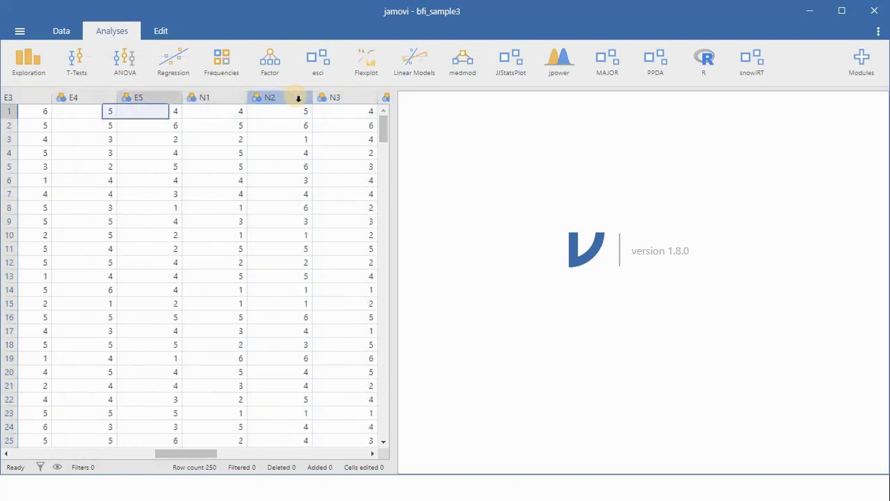
pyautogui.press('Right')
pyautogui.press('Right')
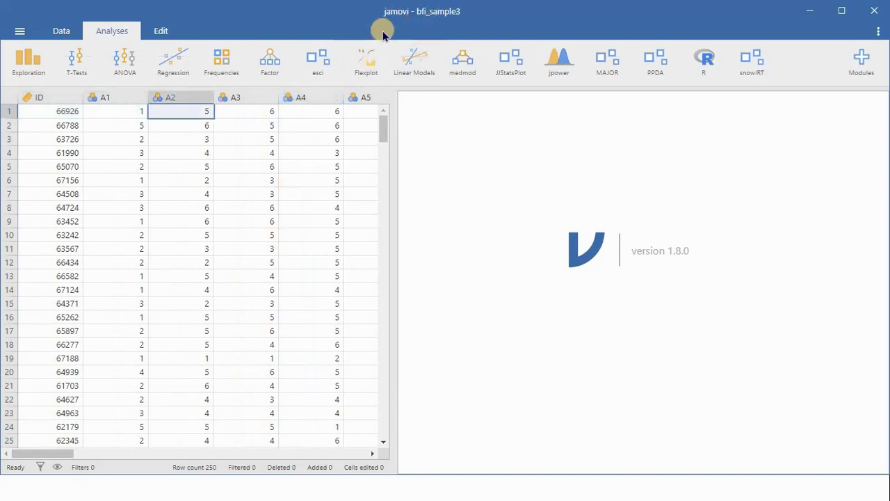
# - Go through the first row's item answers again, starting from the A columns
pyautogui.click(245, 114)
pyautogui.press('Left')
pyautogui.press('Left')
pyautogui.press('Right')
pyautogui.press('Right')
pyautogui.press('Right')
pyautogui.press('Right')
pyautogui.press('Right')
pyautogui.press('Right')
pyautogui.press('Right')
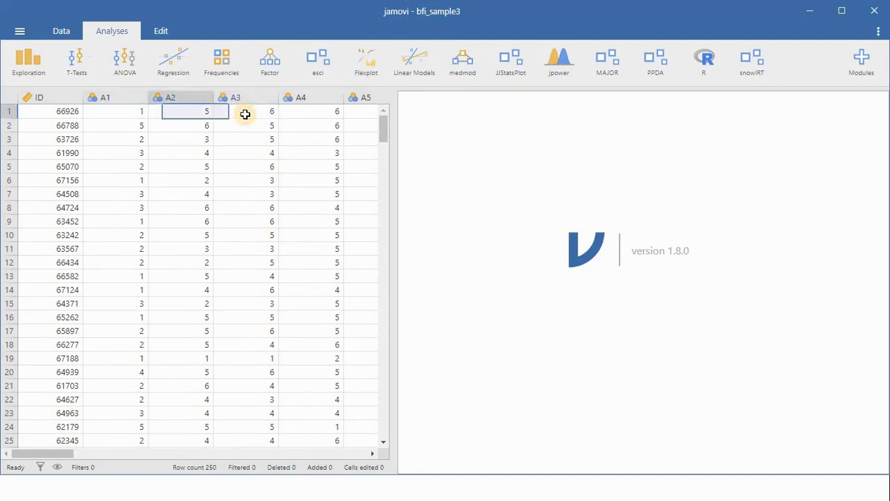
# - Go through the remaining first-row answers across the A, C, E, N and O items and return to the first column
pyautogui.press('Right')
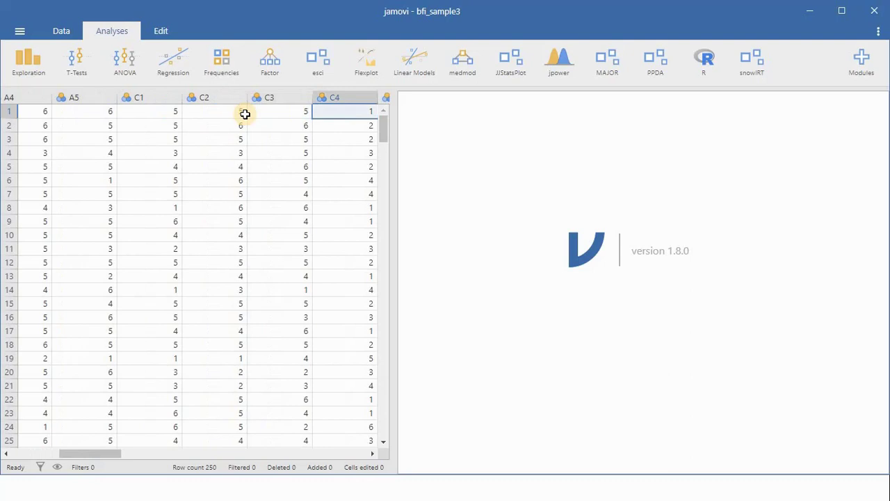
pyautogui.press('Right')
pyautogui.press('Right')
pyautogui.press('Right')
pyautogui.press('Right')
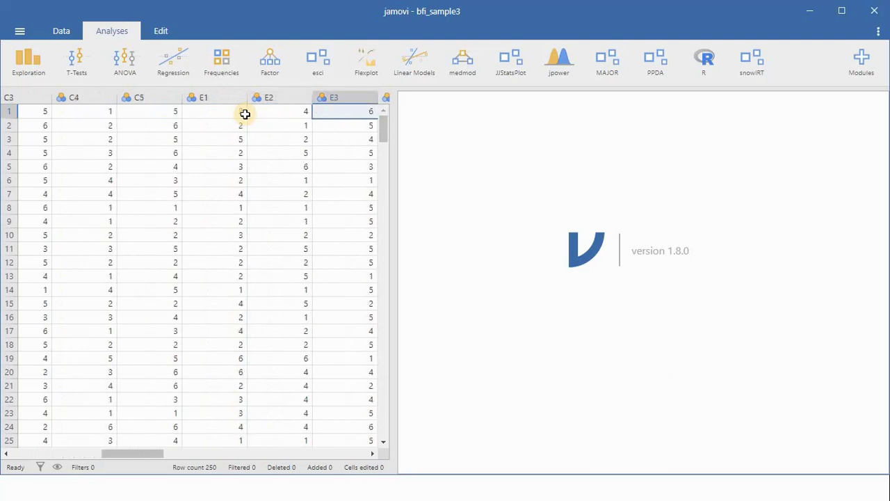
pyautogui.press('Right')
pyautogui.press('Right')
pyautogui.press('Right')
pyautogui.press('Right')
pyautogui.press('Right')
pyautogui.press('Right')
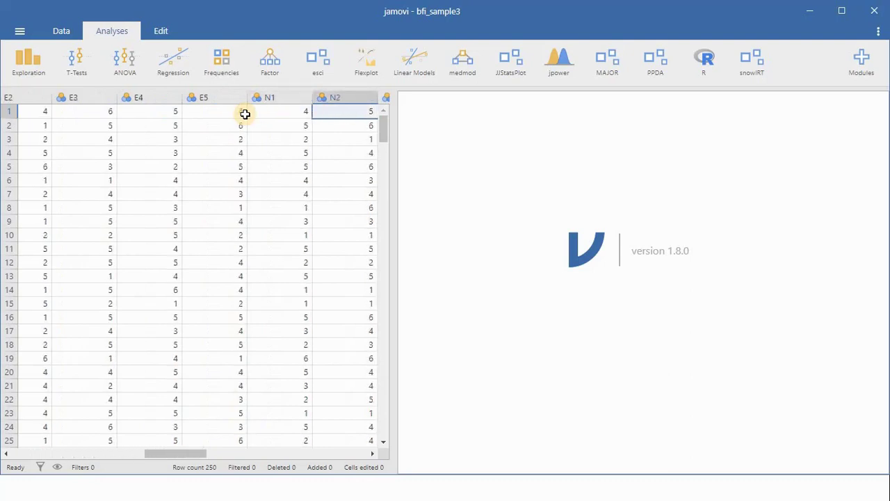
pyautogui.press('Right')
pyautogui.press('Right')
pyautogui.press('Right')
pyautogui.press('Right')
pyautogui.press('Right')
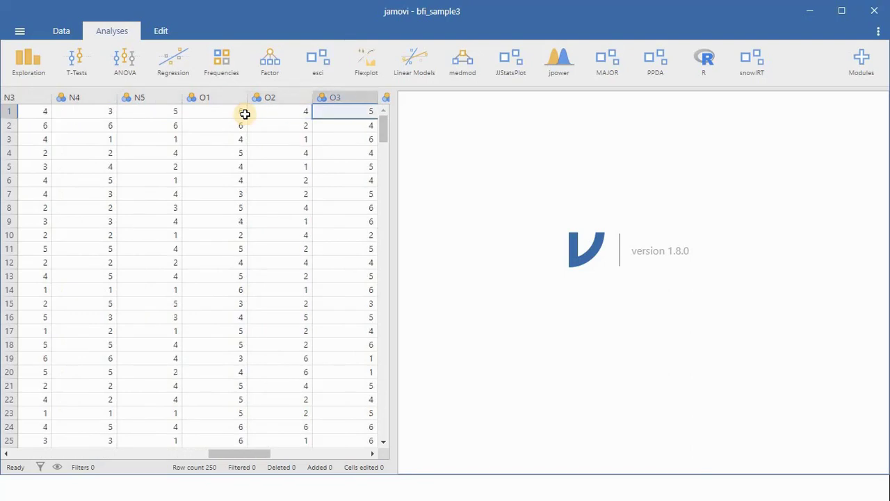
pyautogui.press('Right')
pyautogui.press('Right')
pyautogui.press('Right')
pyautogui.press('Home')
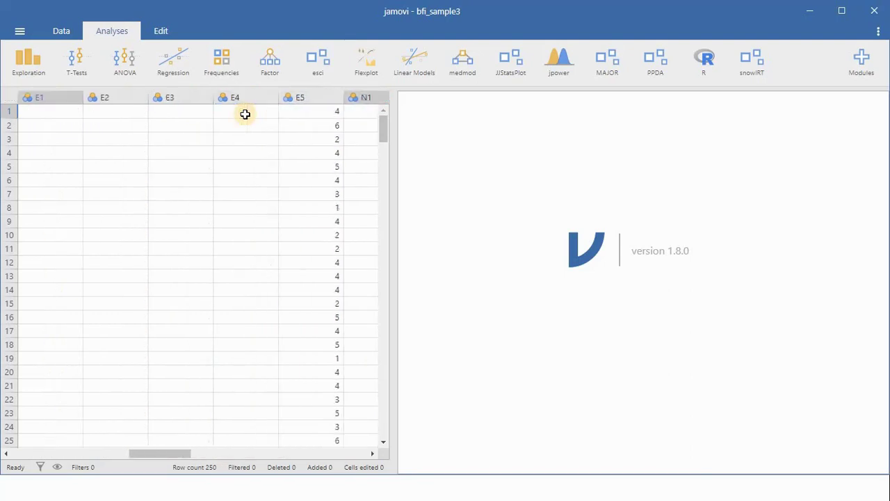
# - Review the first row's answers from A1 to A5, up to where the C items begin, and return to A1
pyautogui.press('Right')
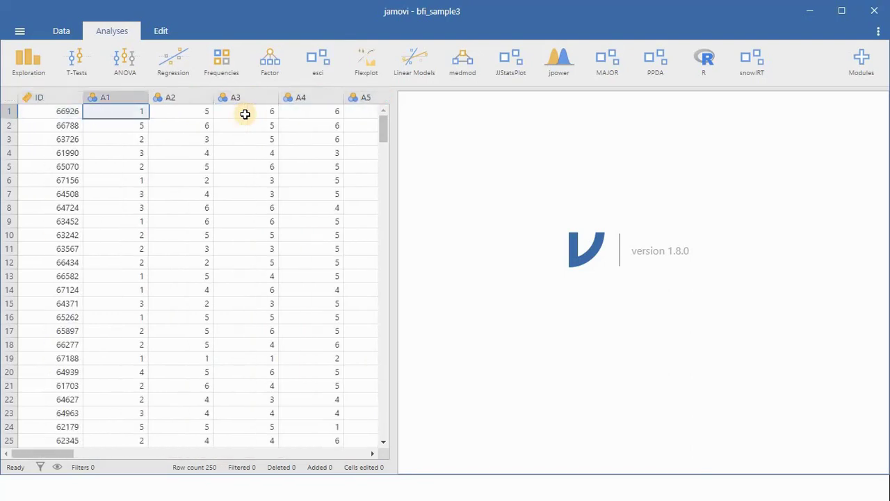
pyautogui.press('Right')
pyautogui.press('Right')
pyautogui.press('Right')
pyautogui.press('Right')
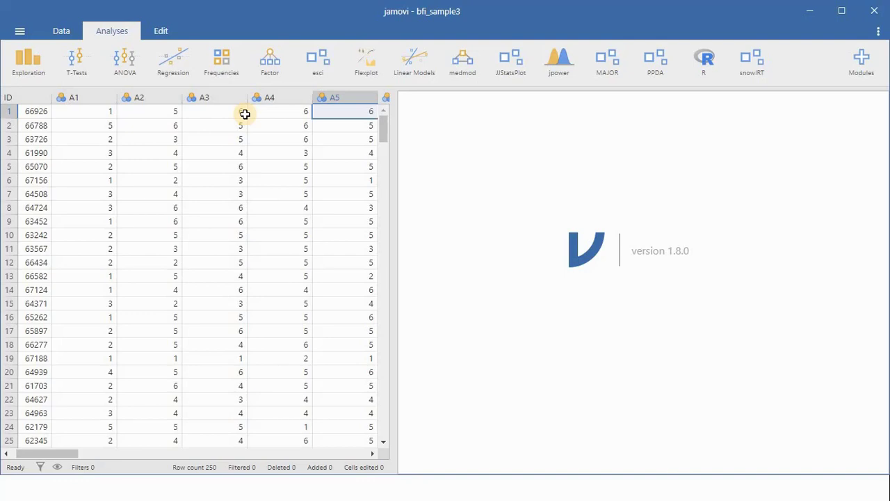
pyautogui.press('Right')
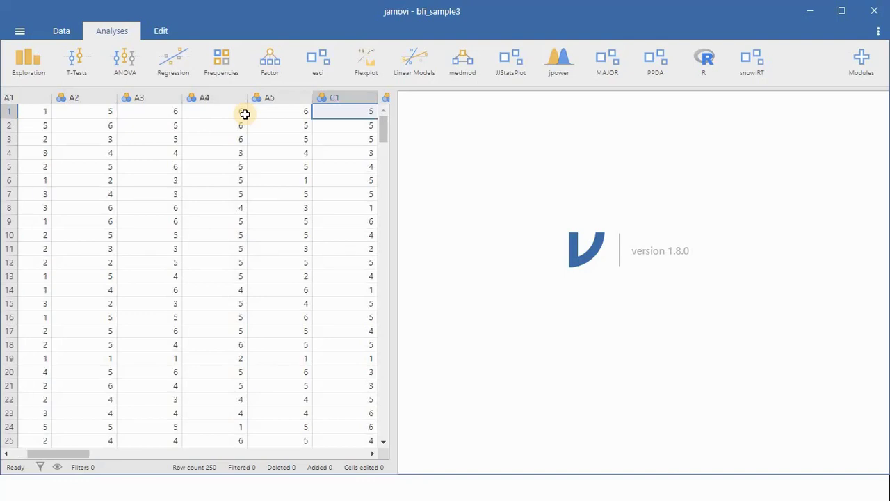
pyautogui.press('Left')
pyautogui.press('Left')
pyautogui.press('Left')
pyautogui.press('Left')
pyautogui.press('Left')
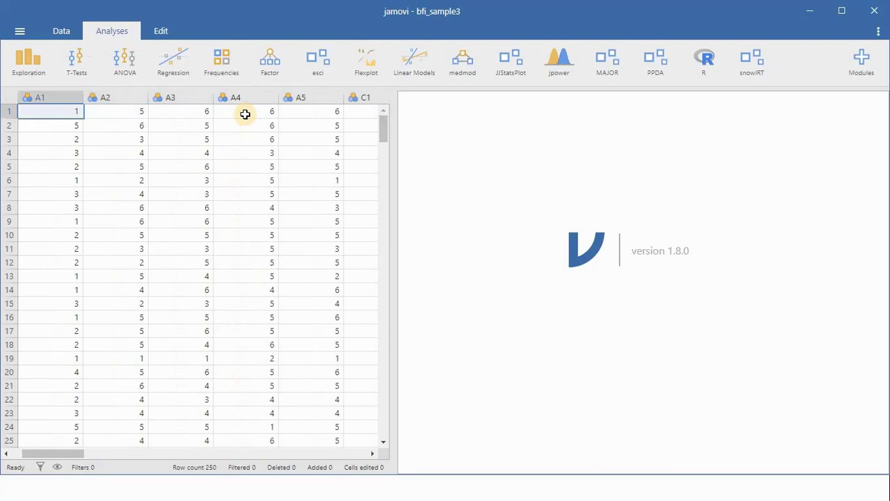
# - Highlight column A1 as the start of the A items, go through them to C1, and return to the ID column
pyautogui.click(50, 95)
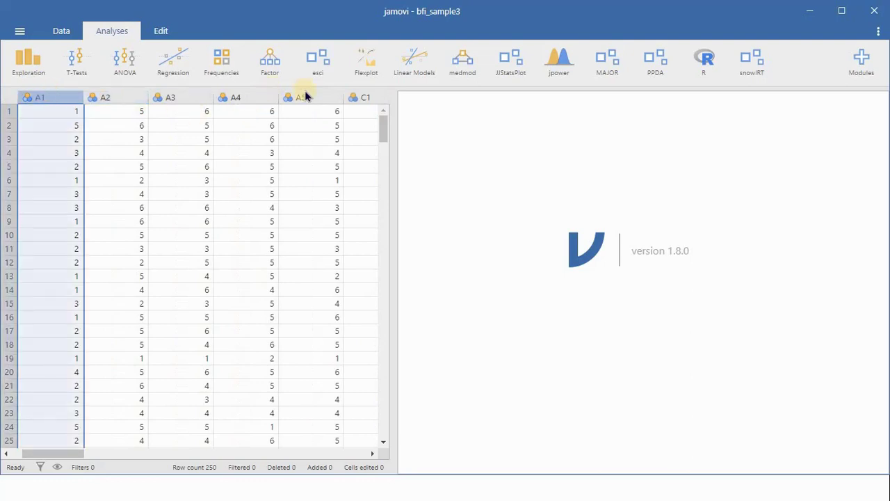
pyautogui.press('Right')
pyautogui.press('Right')
pyautogui.press('Right')
pyautogui.press('Right')
pyautogui.press('Right')
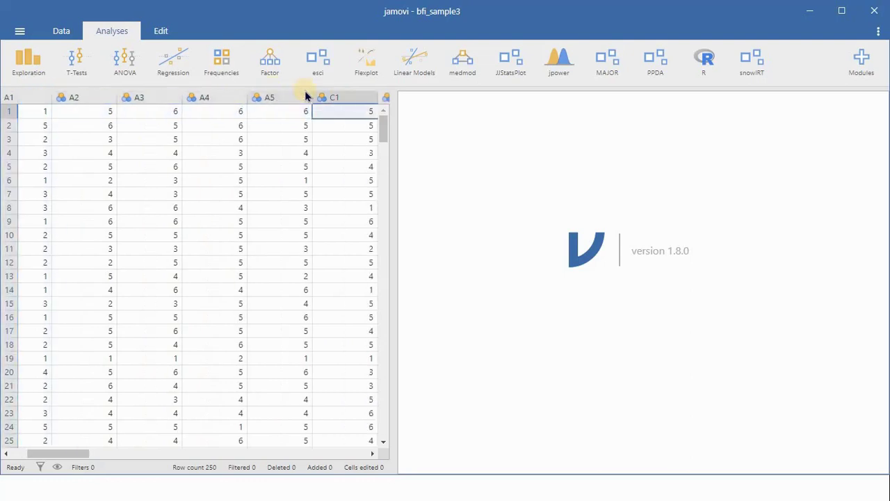
pyautogui.press('Left')
pyautogui.press('Left')
pyautogui.press('Left')
pyautogui.press('Left')
pyautogui.press('Left')
pyautogui.press('Left')
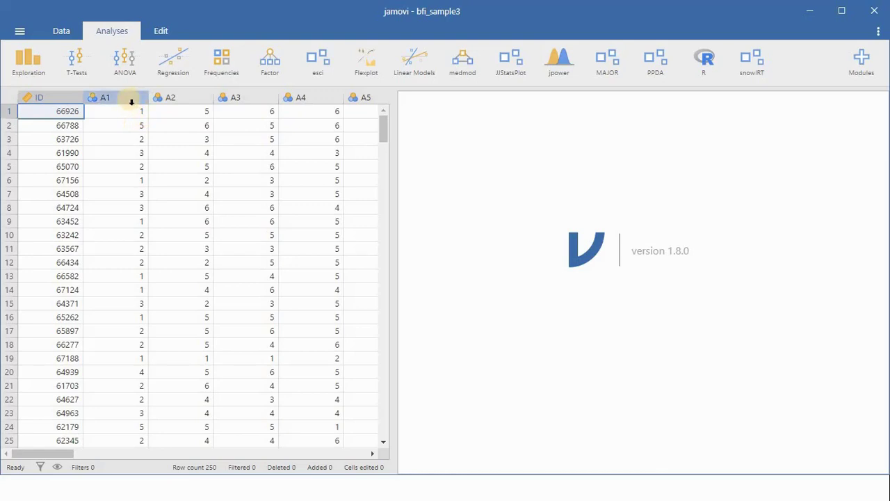
# - Highlight columns A1 and A2 in turn and examine the item answers through A5
pyautogui.click(138, 98)
pyautogui.click(178, 100)
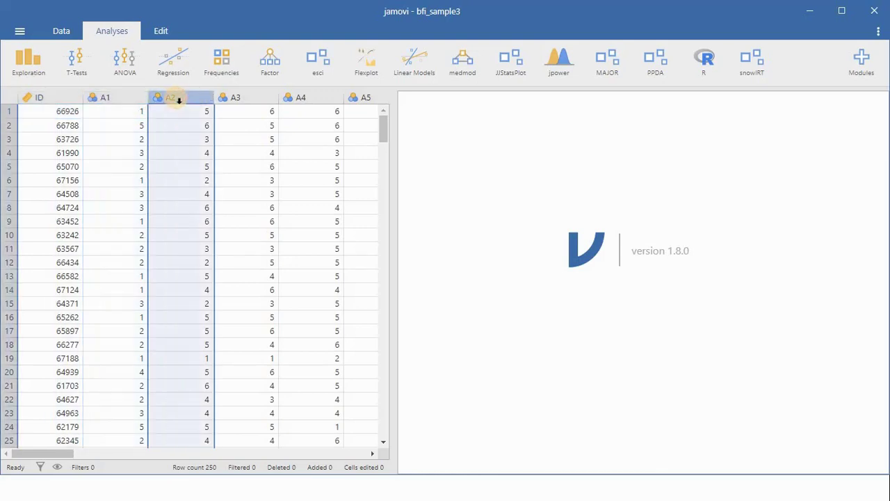
pyautogui.press('Right')
pyautogui.press('Right')
pyautogui.press('Right')
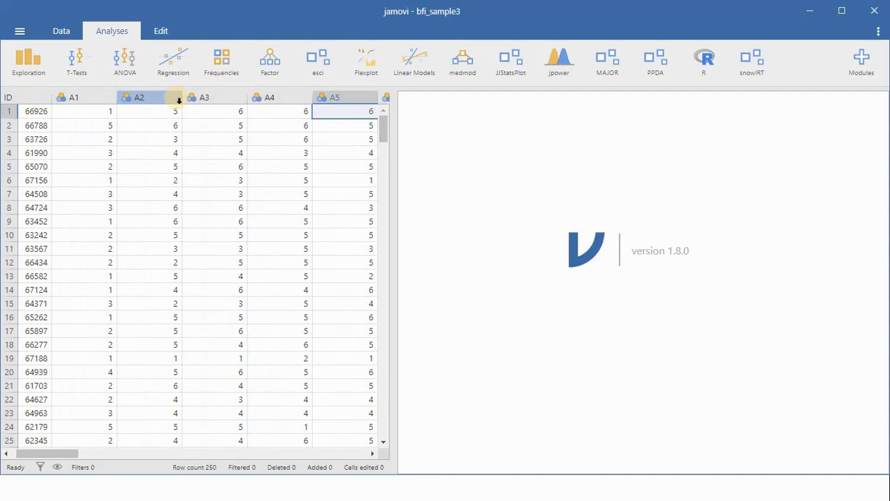
# - Start a Reliability Analysis and add A1, A2, A3, A4 and A5 as its items
pyautogui.click(274, 50)
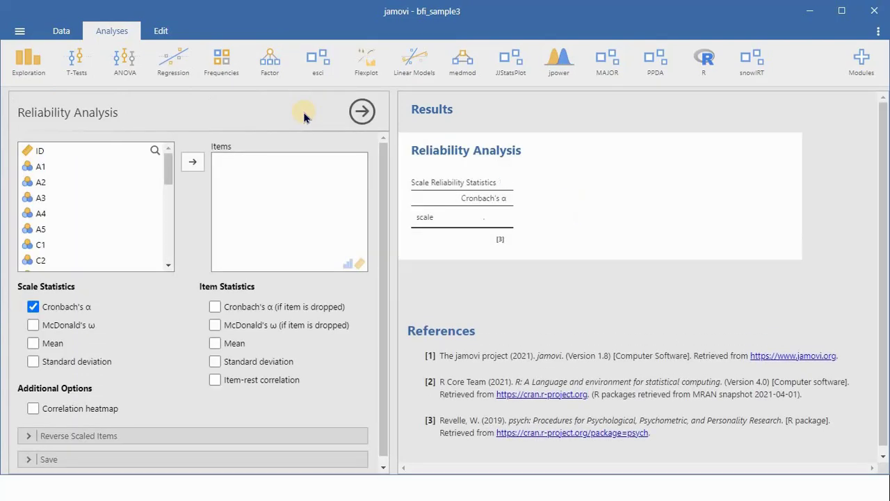
pyautogui.click(52, 169)
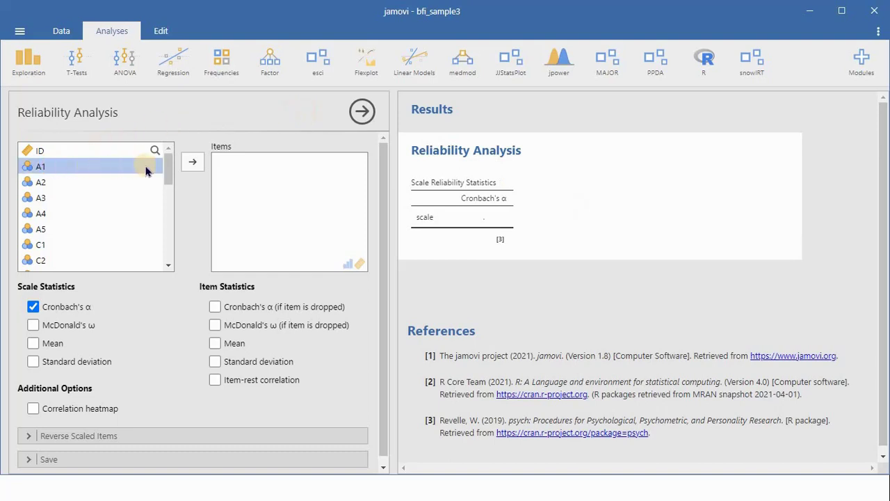
pyautogui.click(193, 163)
pyautogui.click(193, 163)
pyautogui.click(194, 163)
pyautogui.click(193, 162)
pyautogui.click(193, 163)
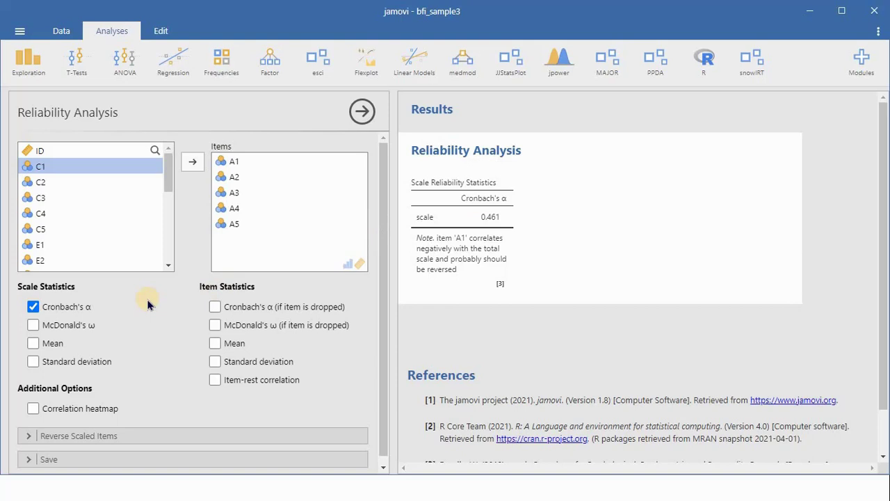
# - Enable McDonald's ω for the scale, plus Cronbach's α and McDonald's ω if item is dropped and item-rest correlation for the items
pyautogui.click(32, 326)
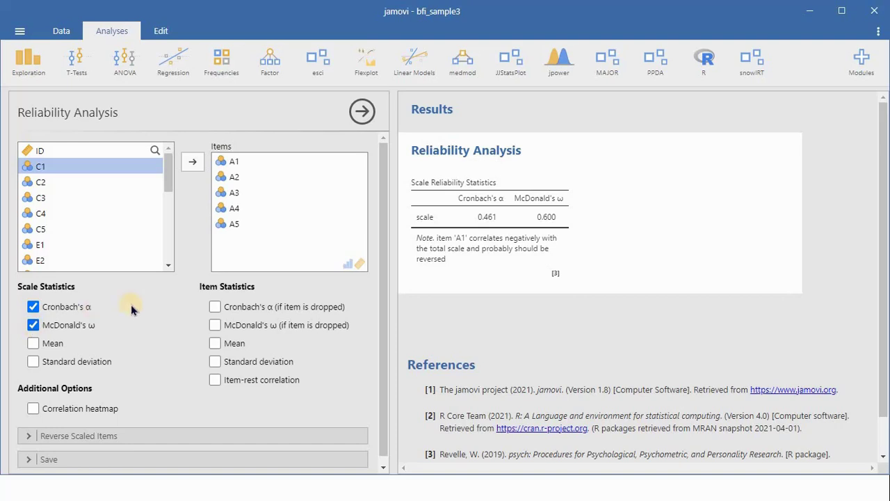
pyautogui.click(216, 308)
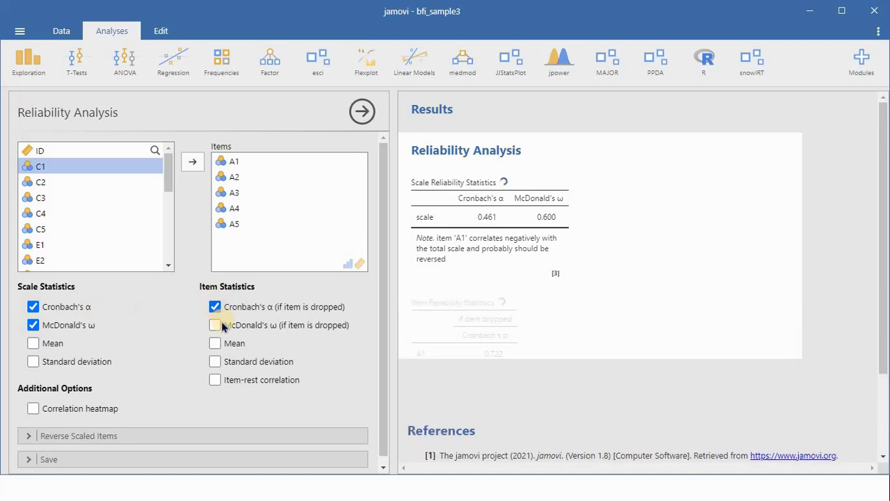
pyautogui.click(215, 325)
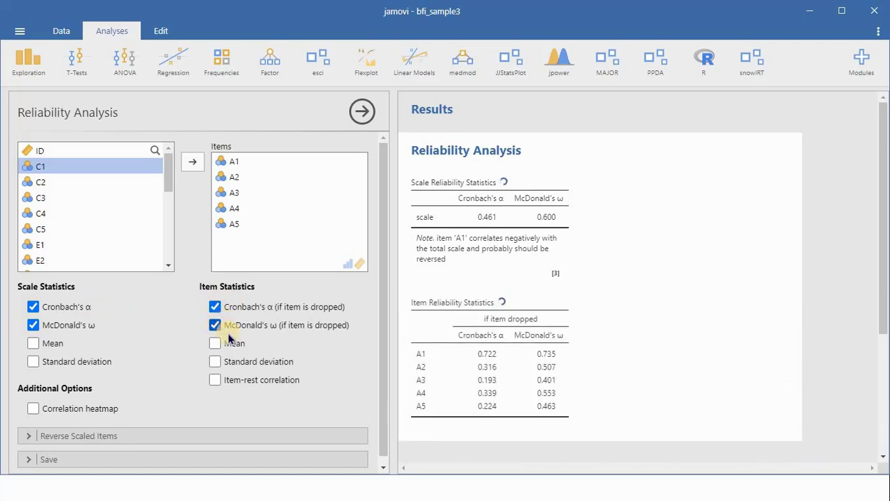
pyautogui.click(215, 380)
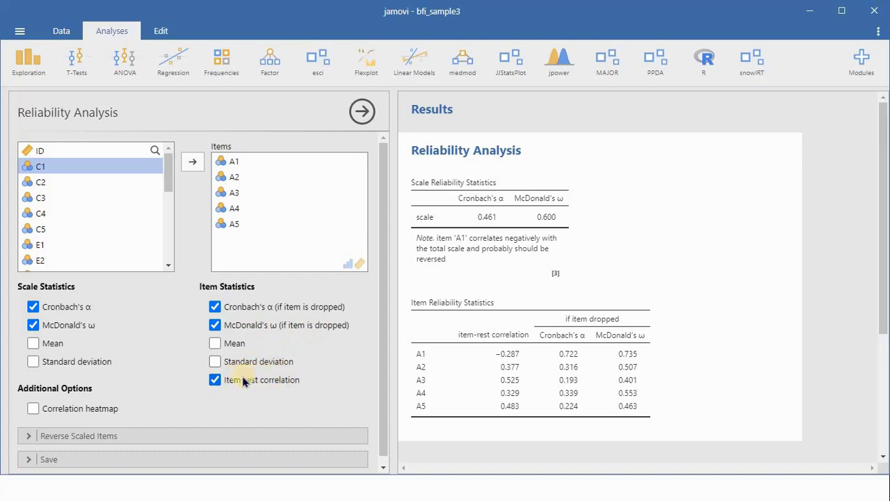
# - Set item A1 as a reverse scaled item in the reliability analysis
pyautogui.scroll(-1, 261, 387)
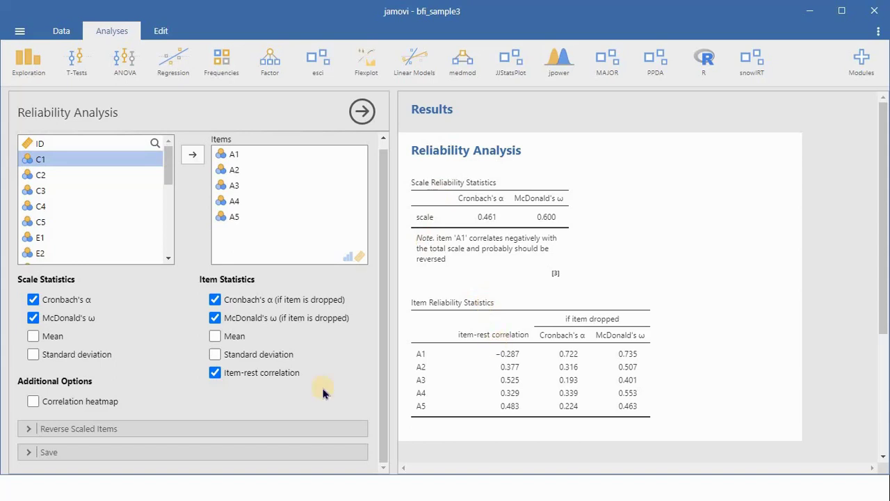
pyautogui.click(137, 430)
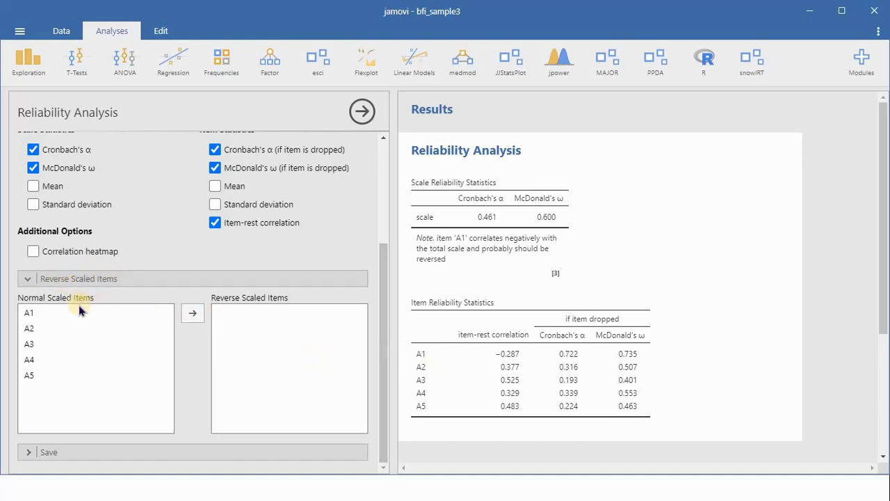
pyautogui.click(44, 313)
pyautogui.moveTo(44, 318); pyautogui.dragTo(223, 318)
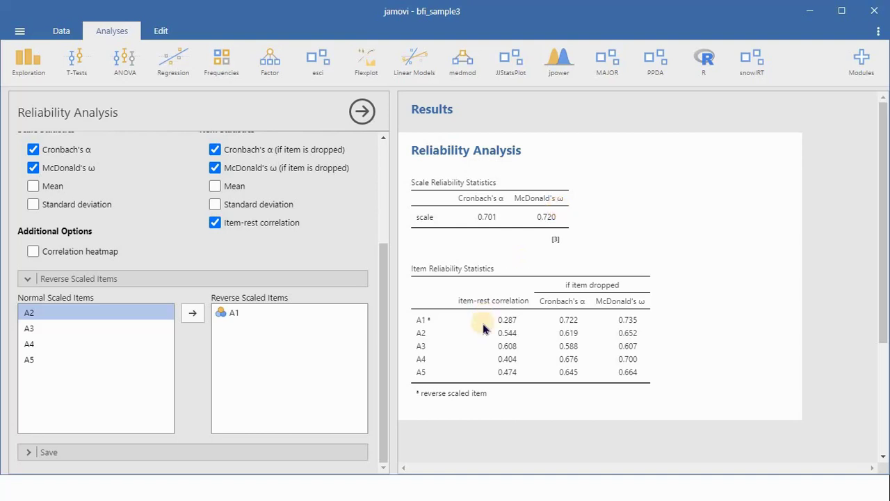
# - Check the item reliability statistics and remove A1 from the analysis items
pyautogui.scroll(-1, 484, 328)
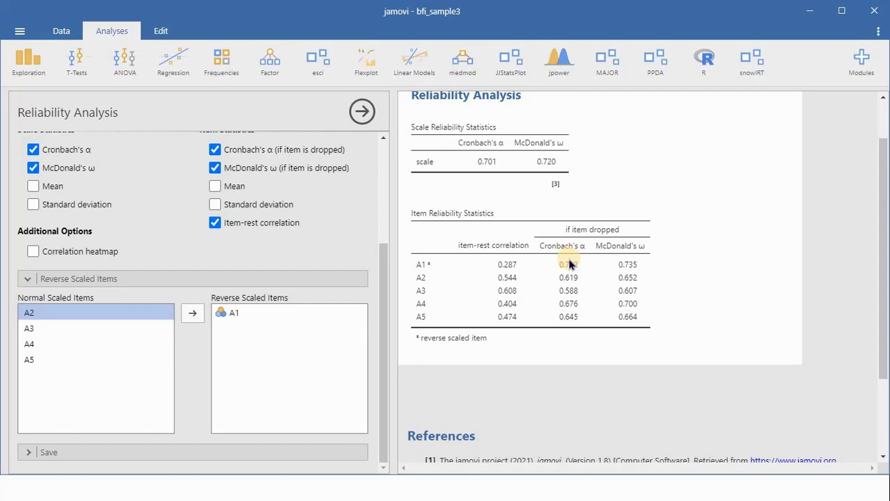
pyautogui.scroll(-1, 569, 264)
pyautogui.scroll(1, 569, 265)
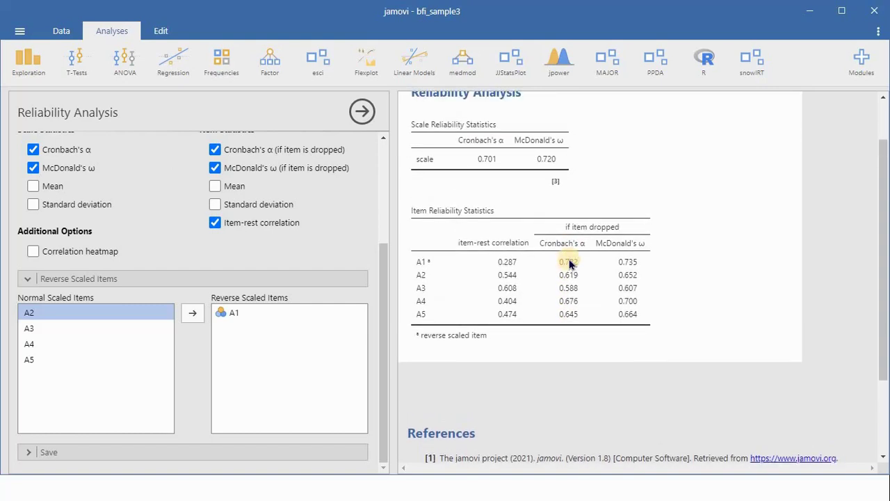
pyautogui.scroll(3, 300, 223)
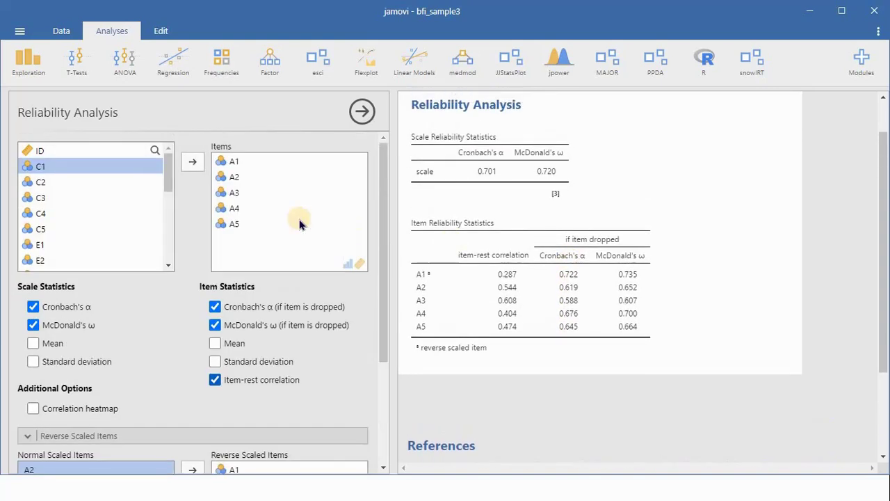
pyautogui.click(234, 162)
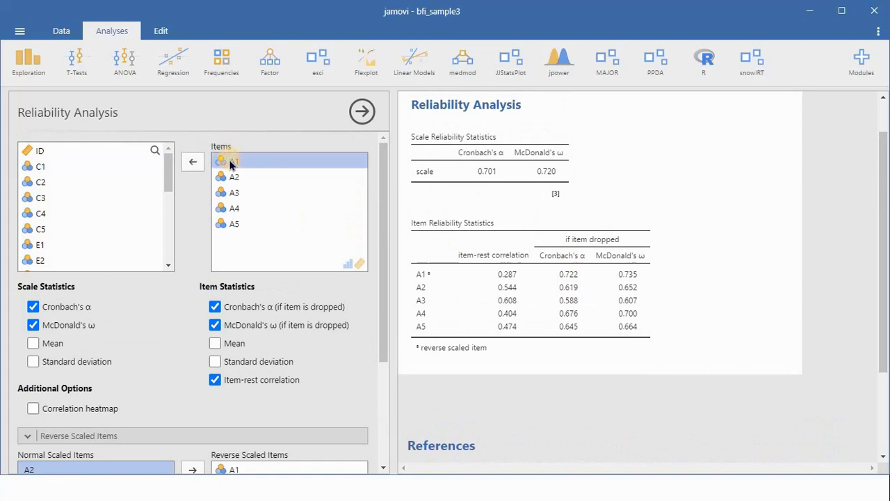
pyautogui.click(193, 163)
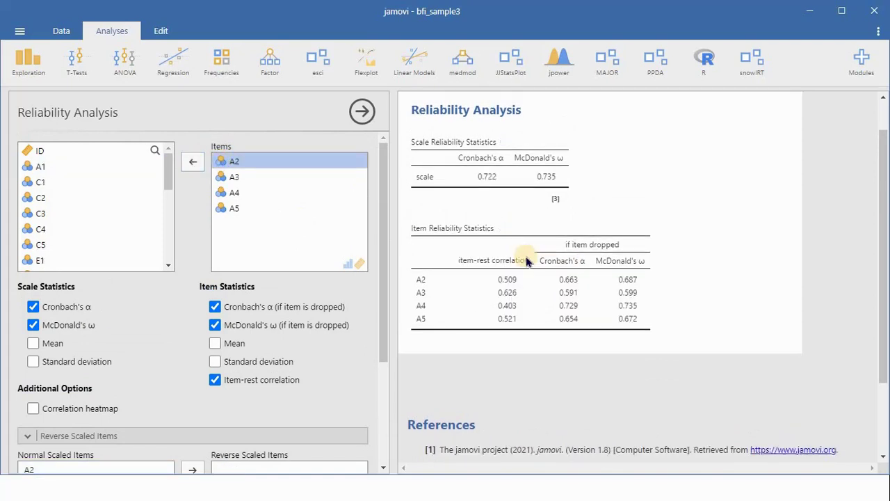
# - Remove the remaining items A2, A3, A4 and A5 from the reliability analysis
pyautogui.scroll(-1, 526, 261)
pyautogui.click(234, 162)
pyautogui.click(245, 182)
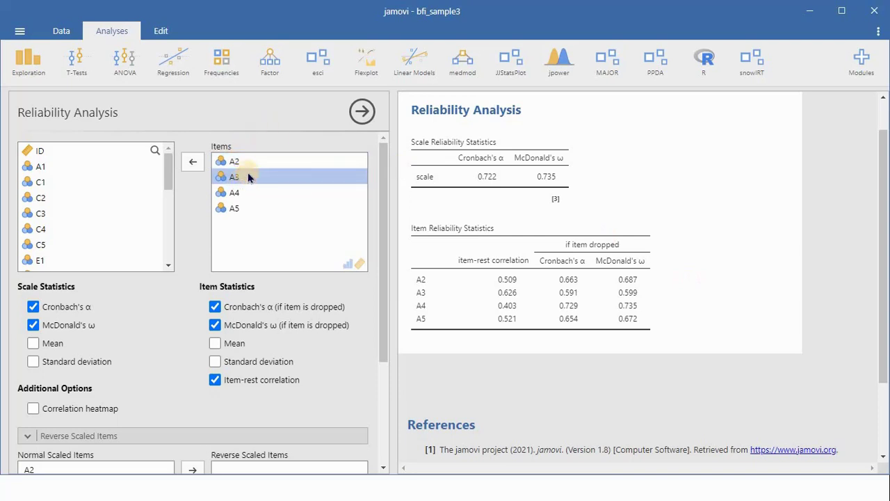
pyautogui.click(254, 163)
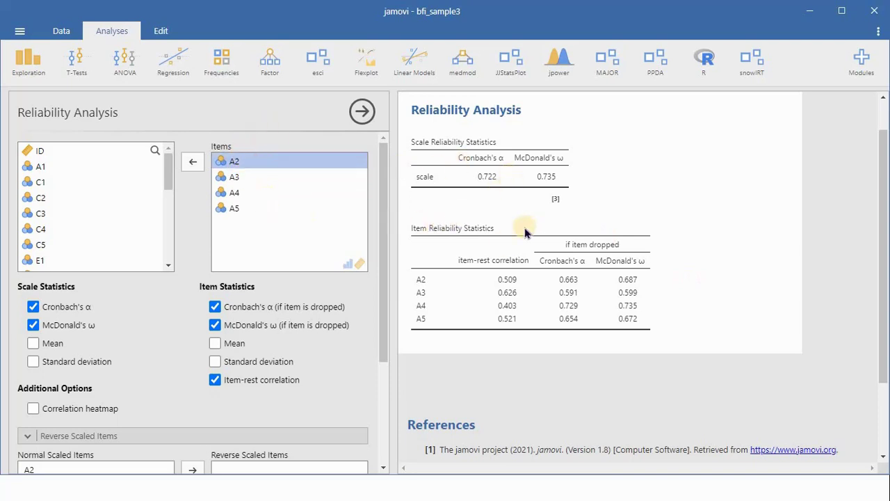
pyautogui.click(199, 164)
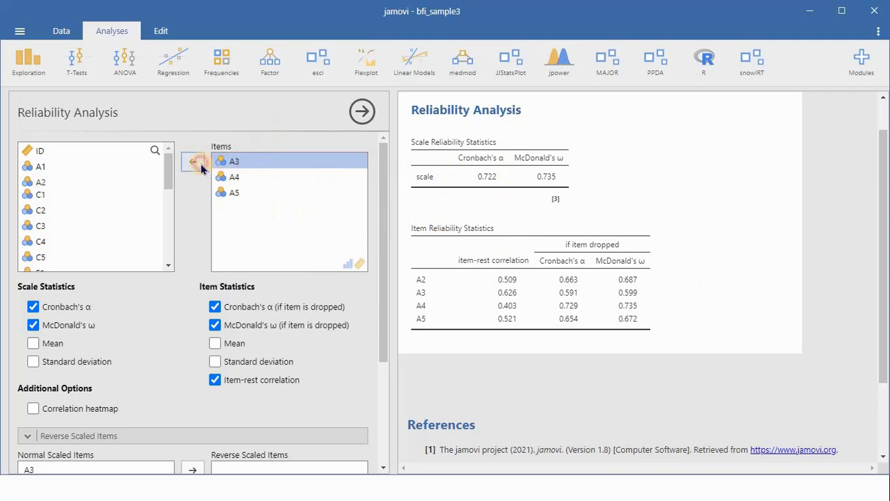
pyautogui.doubleClick(196, 164)
pyautogui.click(196, 164)
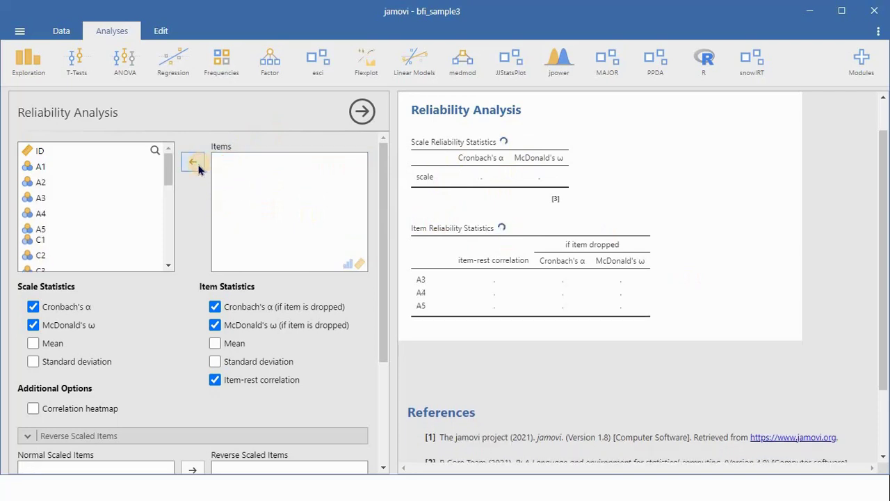
# - Add the items C1, C2, C3, C4 and C5 to the reliability analysis
pyautogui.click(50, 244)
pyautogui.scroll(-2, 64, 233)
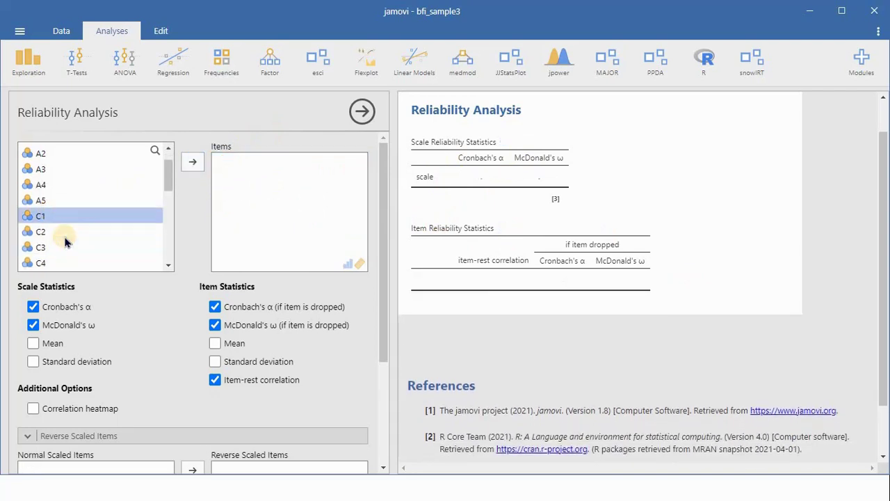
pyautogui.click(193, 163)
pyautogui.click(194, 163)
pyautogui.click(193, 162)
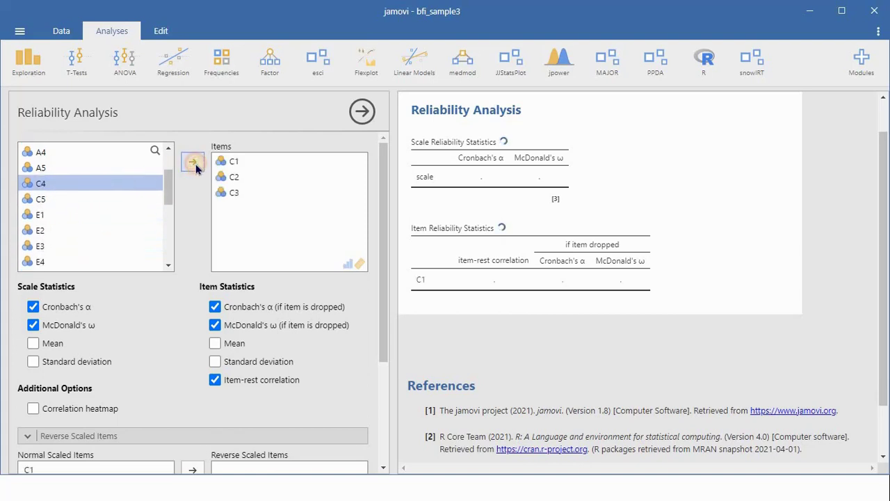
pyautogui.click(194, 162)
pyautogui.click(194, 165)
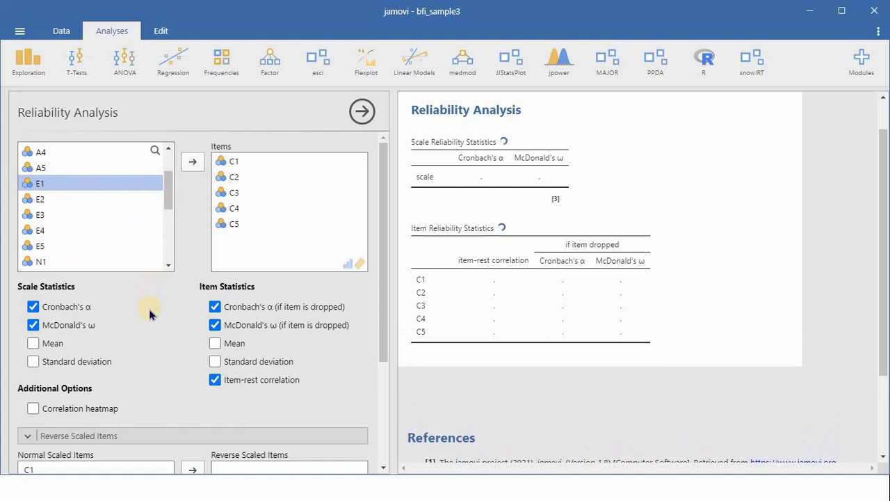
# - Check the reliability results for the C items and set C5 and C4 as reverse scaled items
pyautogui.scroll(-1, 149, 389)
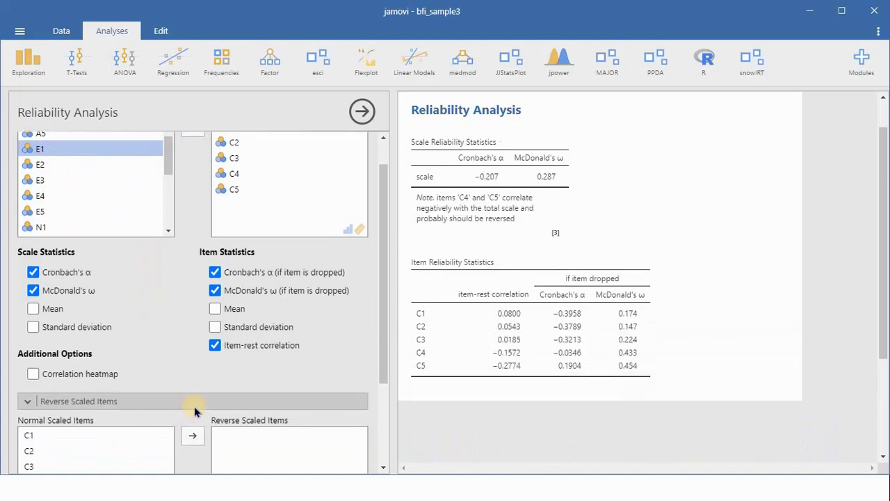
pyautogui.scroll(-2, 582, 261)
pyautogui.scroll(3, 583, 261)
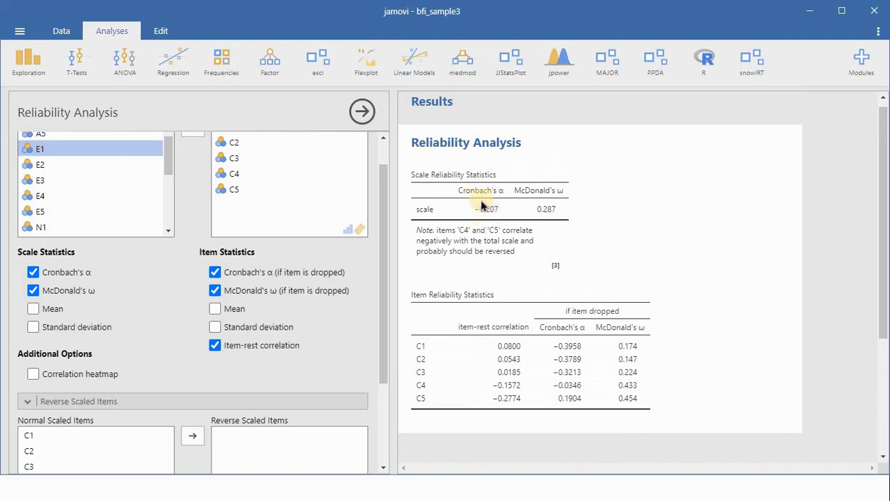
pyautogui.scroll(-1, 515, 260)
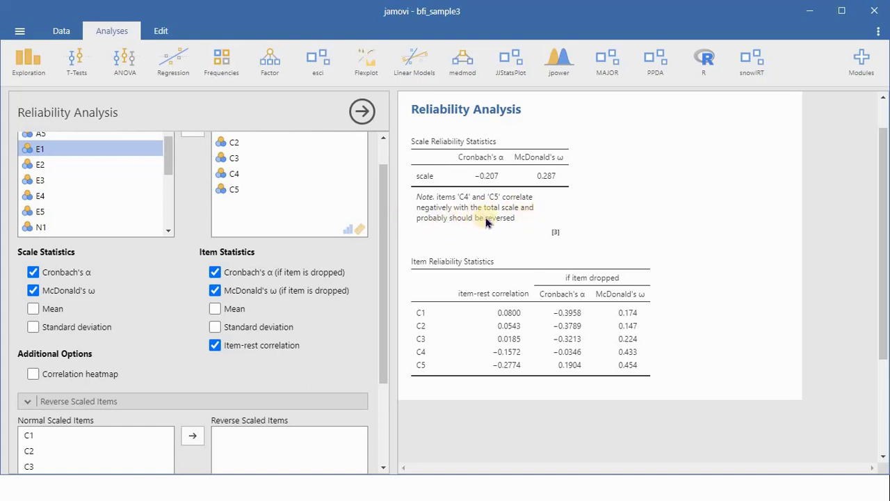
pyautogui.scroll(-1, 500, 230)
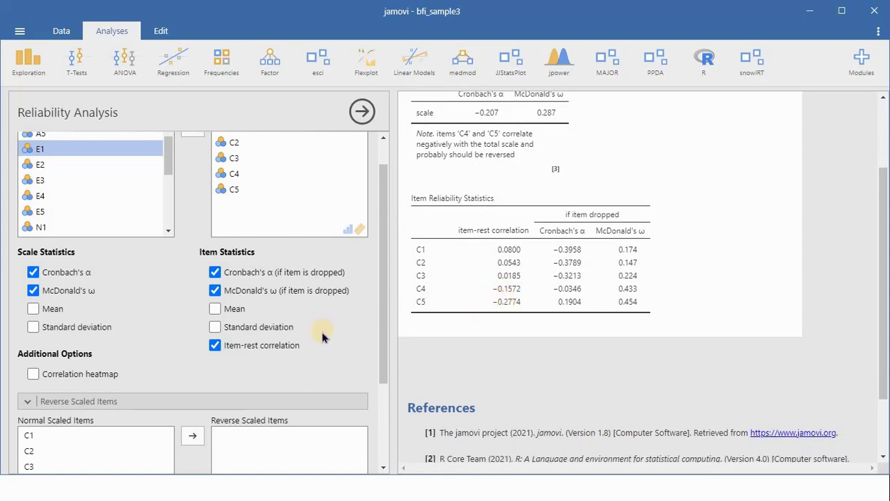
pyautogui.scroll(-2, 209, 348)
pyautogui.click(46, 425)
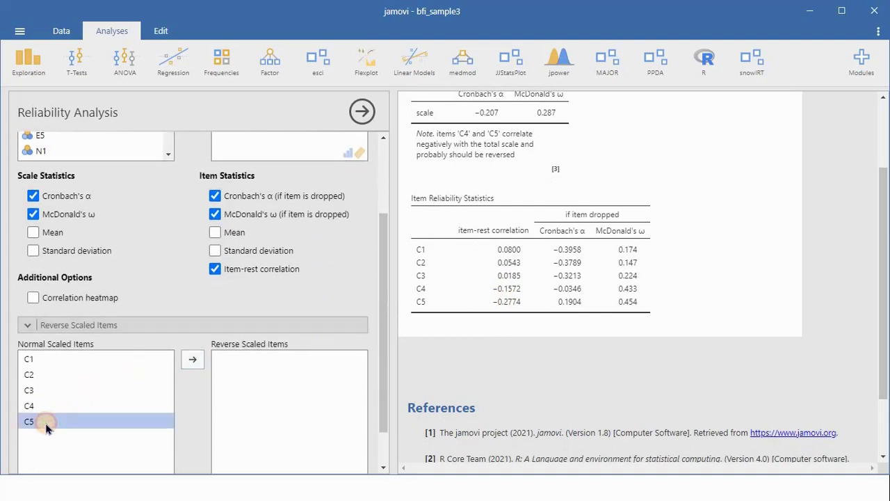
pyautogui.click(194, 360)
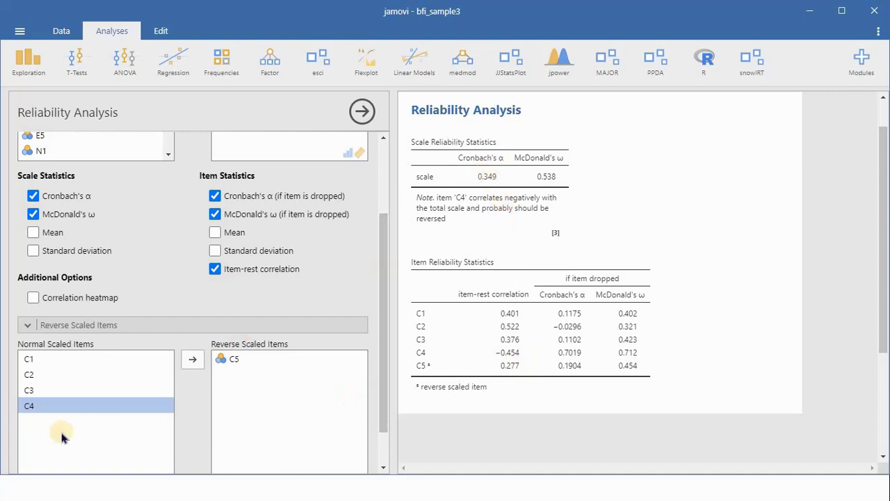
pyautogui.click(189, 365)
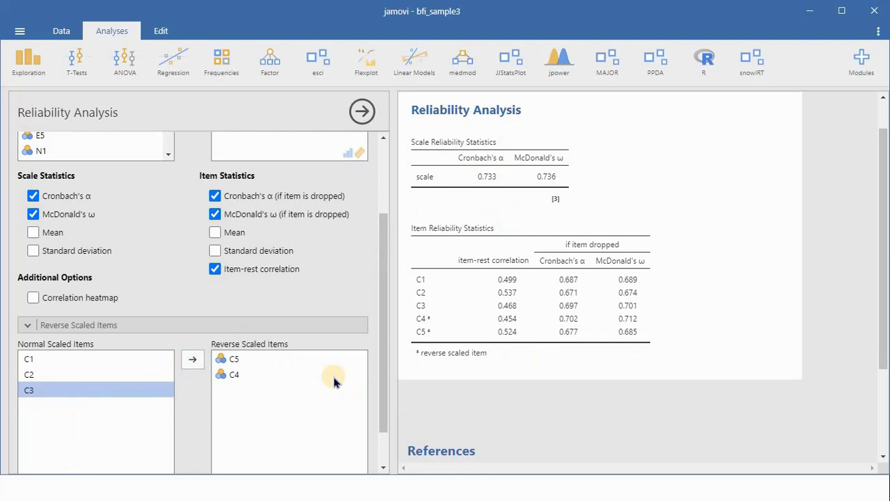
# - Examine the scale and item reliability statistics for C1 to C5, and look through the remaining questionnaire variables
pyautogui.scroll(-1, 556, 237)
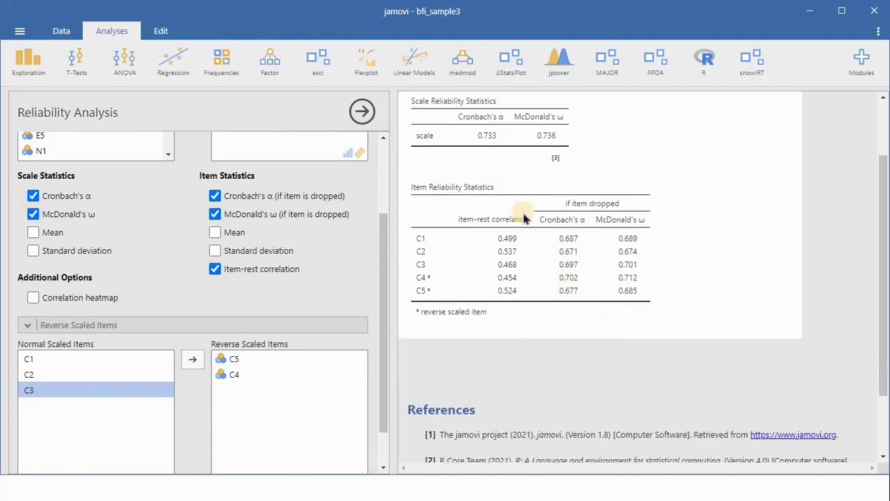
pyautogui.scroll(1, 519, 207)
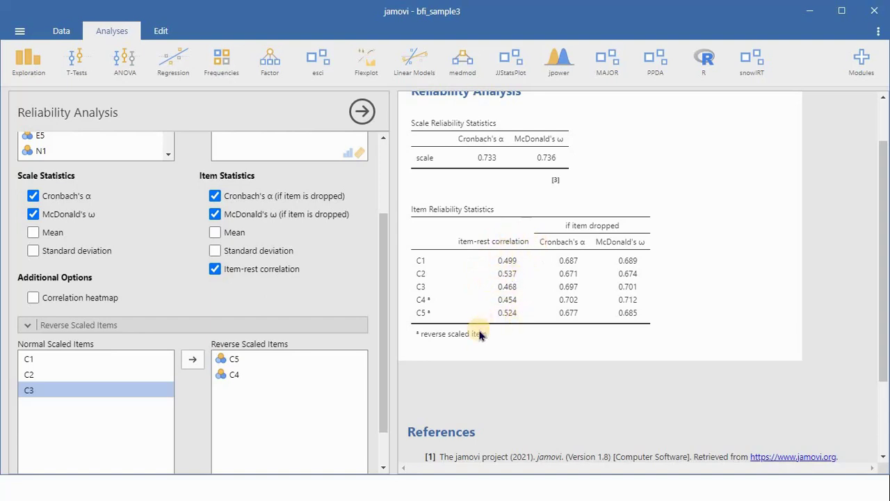
pyautogui.scroll(1, 480, 335)
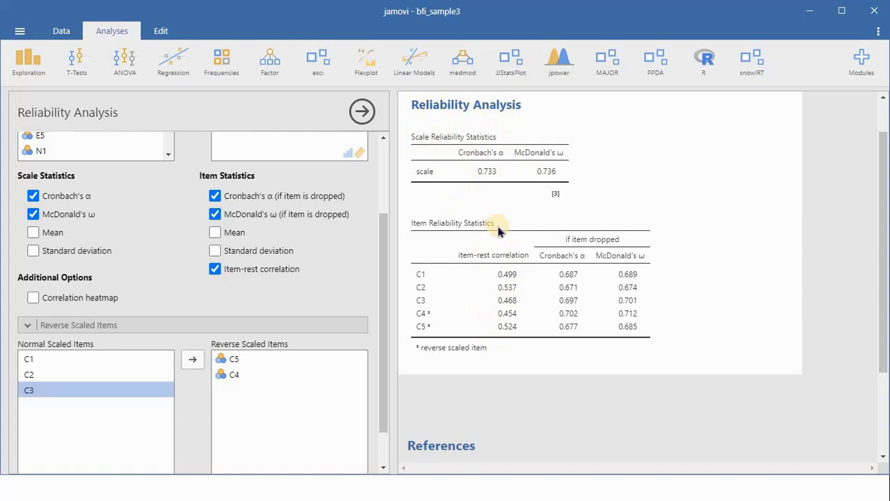
pyautogui.scroll(3, 251, 236)
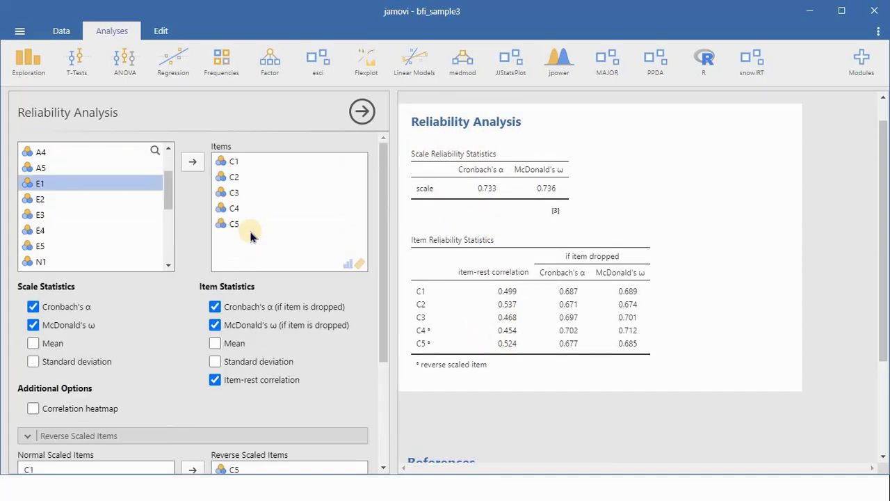
pyautogui.click(75, 201)
pyautogui.scroll(-4, 74, 201)
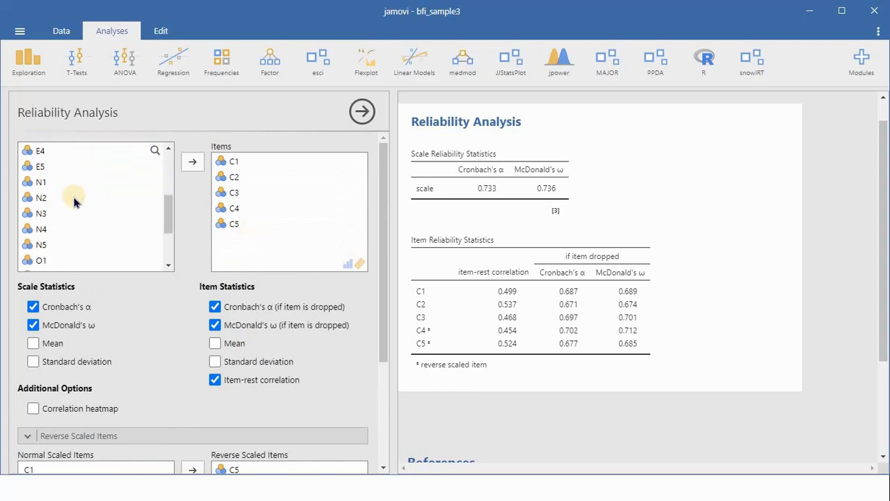
pyautogui.scroll(5, 74, 201)
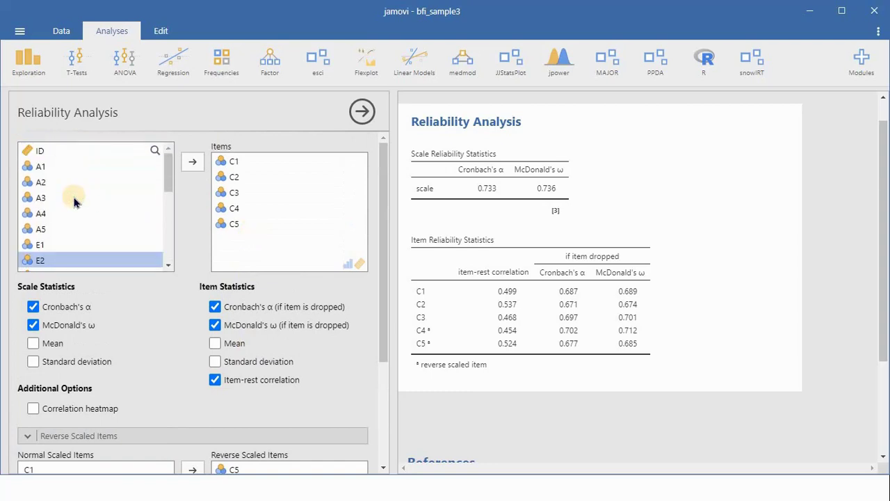